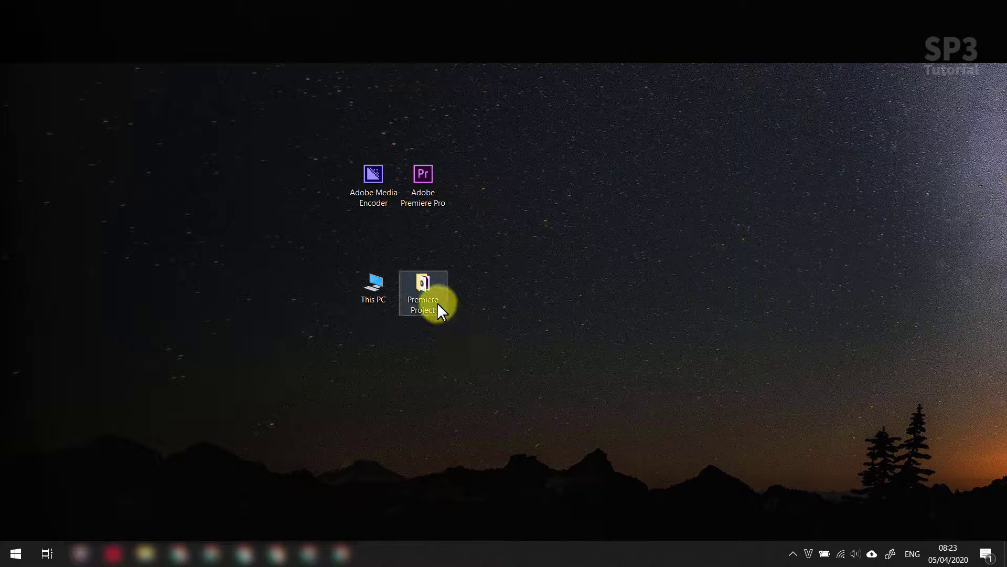
- Open GT2E02P1 from the Premiere Project folder so its OxyzHamVecTo sequence loads in Premiere Pro CC 2018
{"action": "double_click", "coordinate": [438, 303]}
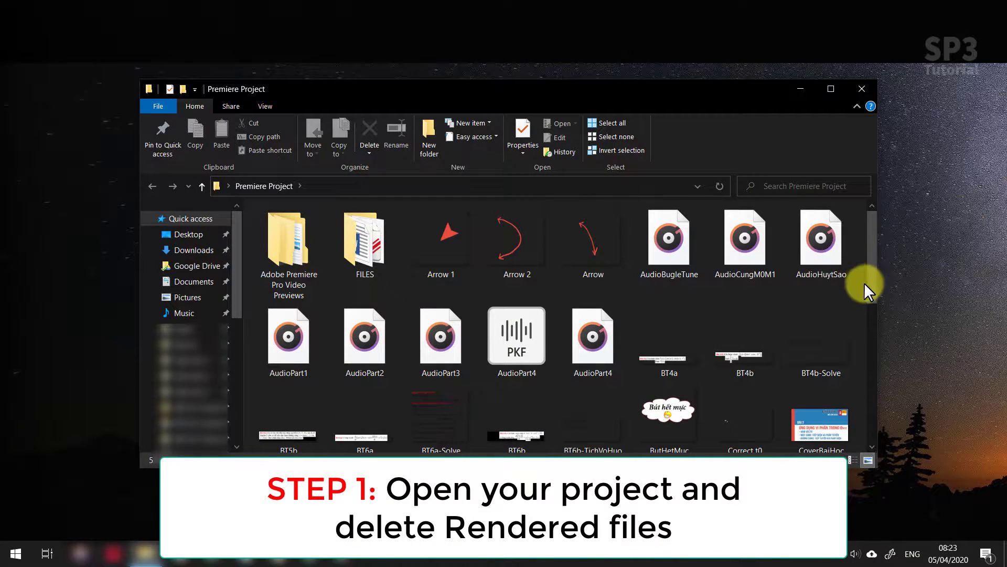
{"action": "scroll", "coordinate": [873, 296], "scroll_direction": "down", "scroll_amount": 2}
{"action": "left_click_drag", "start_coordinate": [872, 294], "coordinate": [871, 346]}
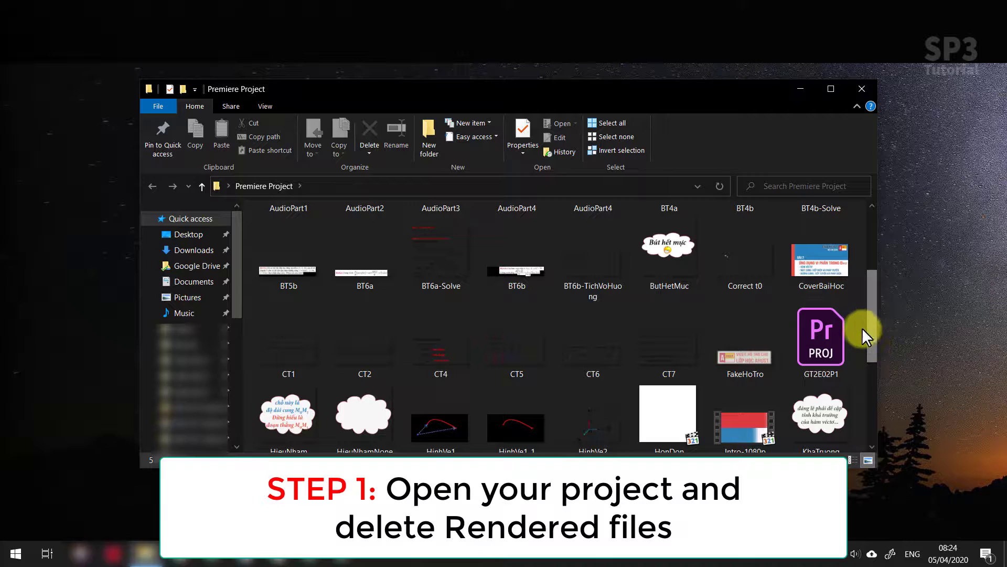
{"action": "double_click", "coordinate": [823, 327]}
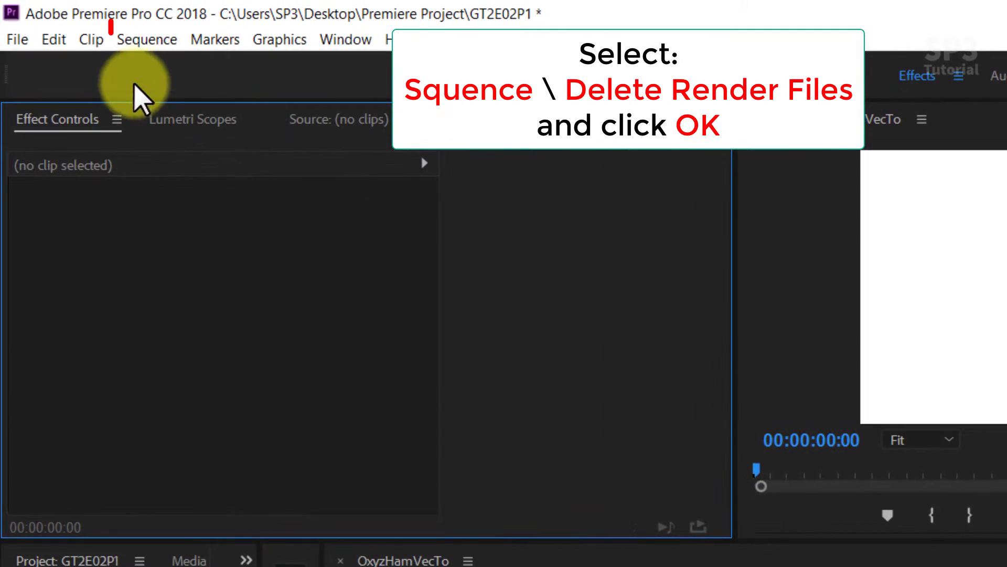
- Delete all render files via Sequence > Delete Render Files, then quit Premiere, saving GT2E02P1
{"action": "left_click", "coordinate": [99, 29]}
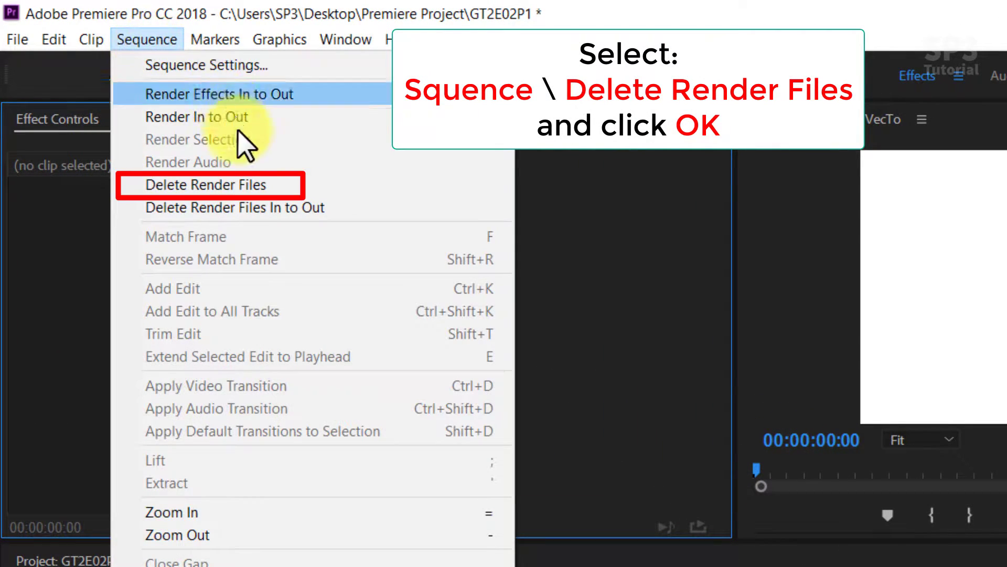
{"action": "left_click", "coordinate": [247, 192]}
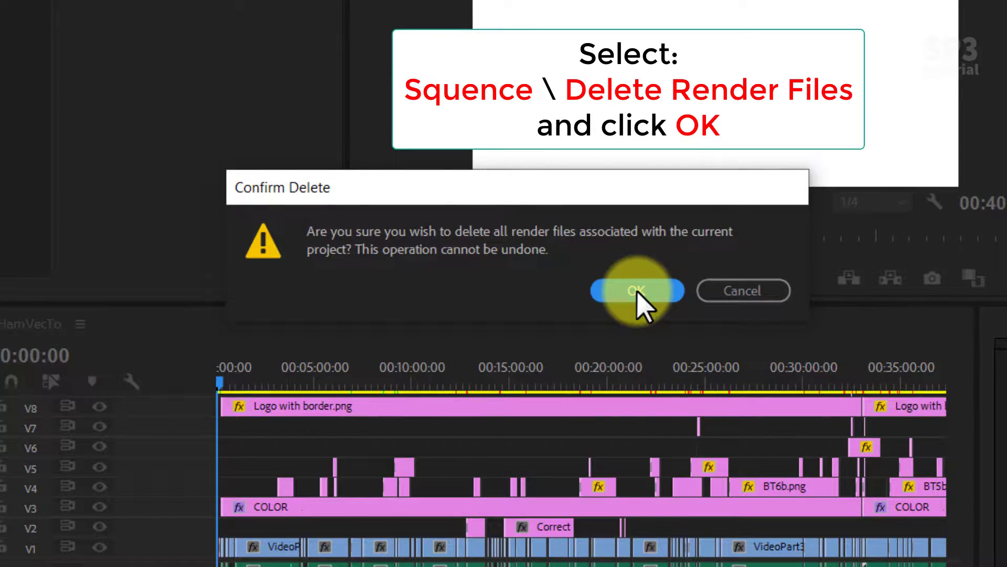
{"action": "left_click", "coordinate": [636, 290]}
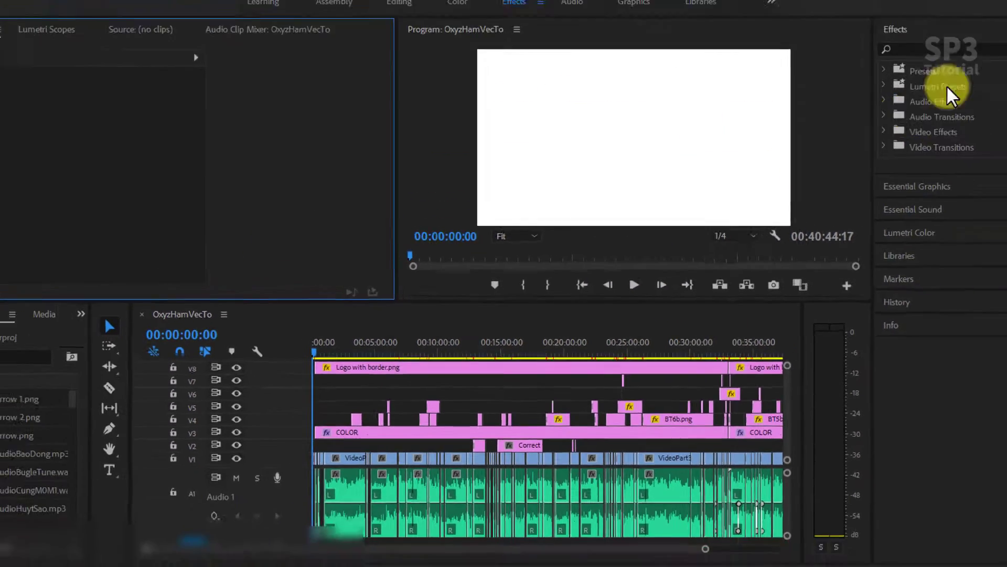
{"action": "left_click", "coordinate": [990, 7]}
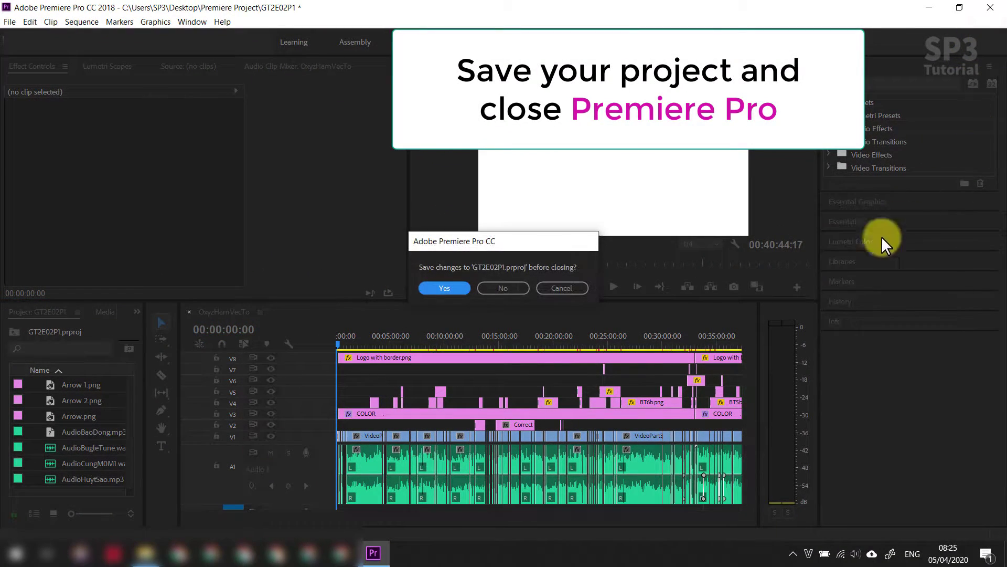
{"action": "left_click", "coordinate": [455, 286]}
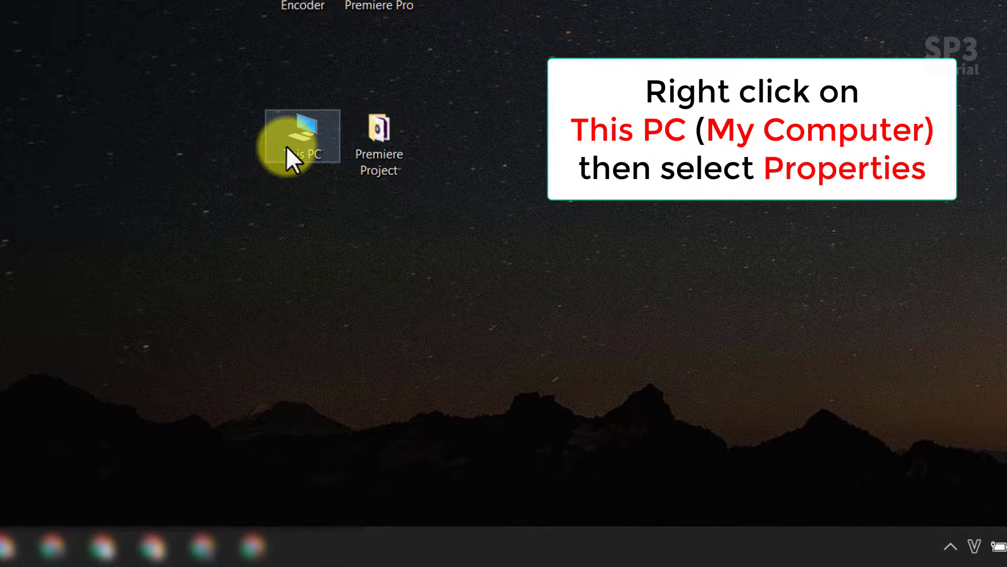
- Reach the Advanced tab of This PC's Performance Options, showing a 0 MB paging file total
{"action": "right_click", "coordinate": [286, 148]}
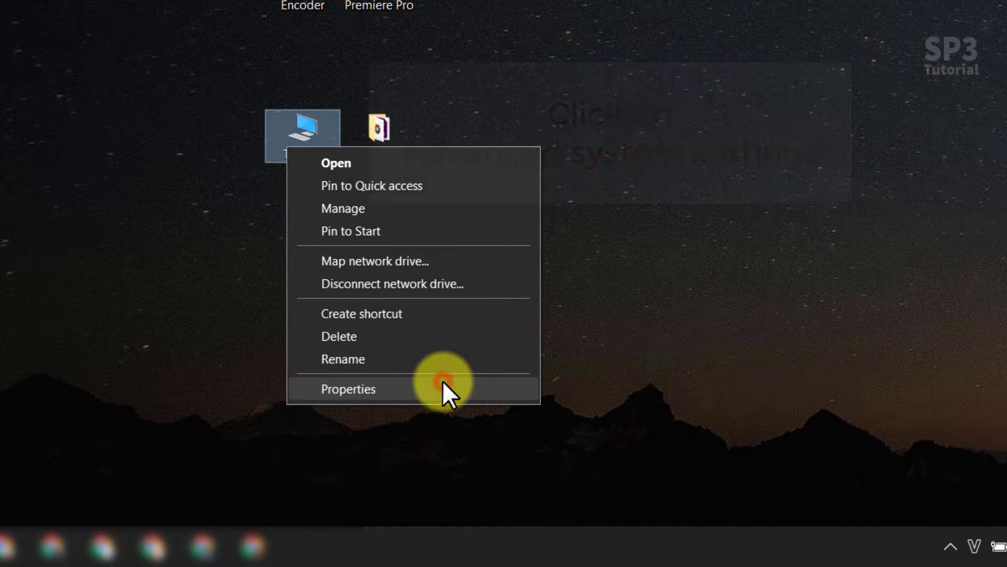
{"action": "left_click", "coordinate": [443, 382]}
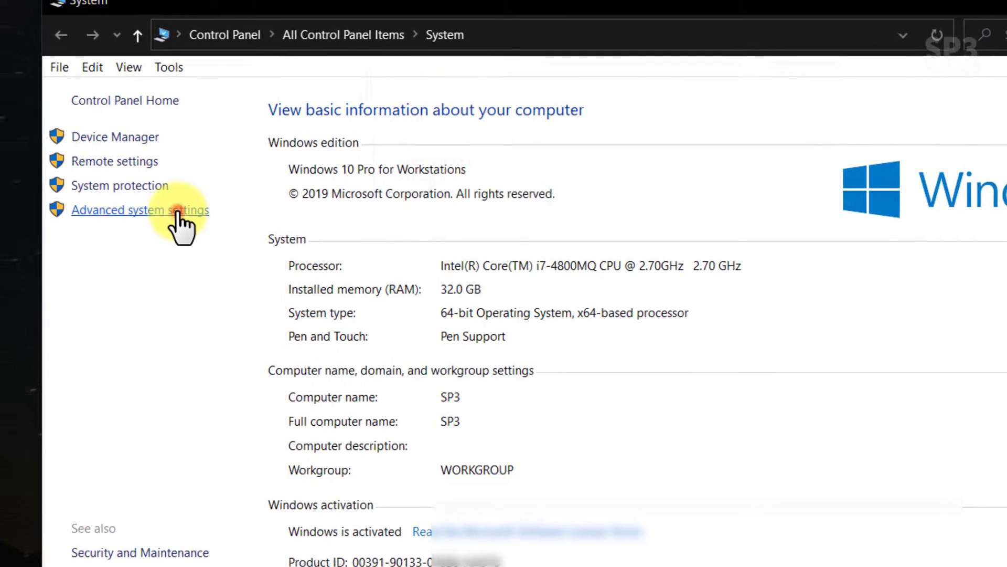
{"action": "left_click", "coordinate": [157, 202]}
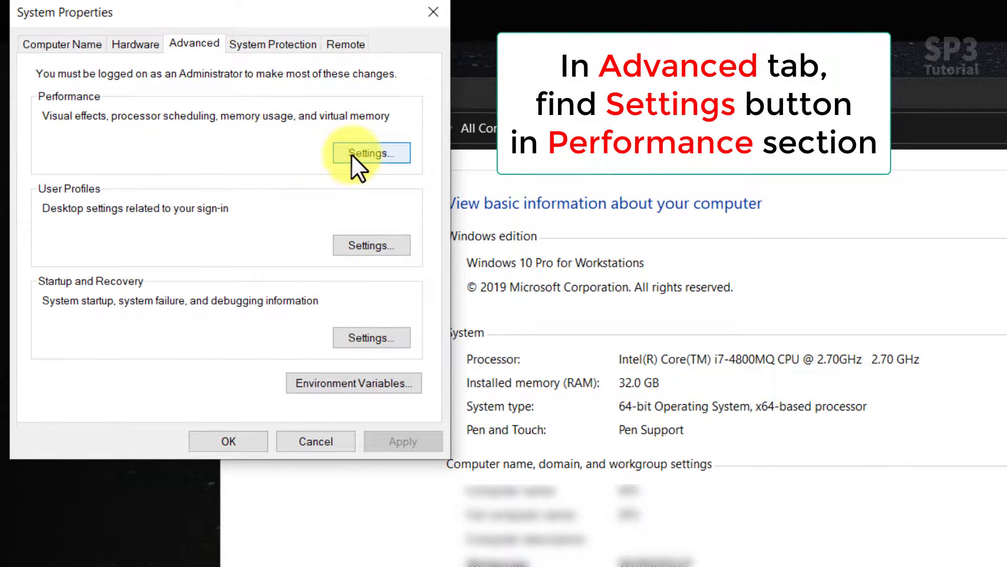
{"action": "left_click", "coordinate": [351, 153]}
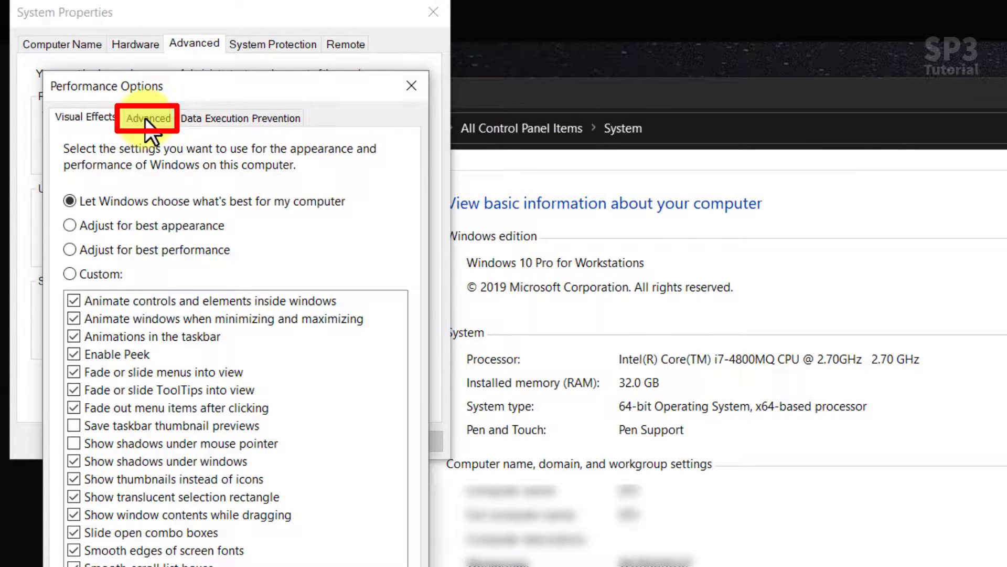
{"action": "left_click", "coordinate": [145, 118]}
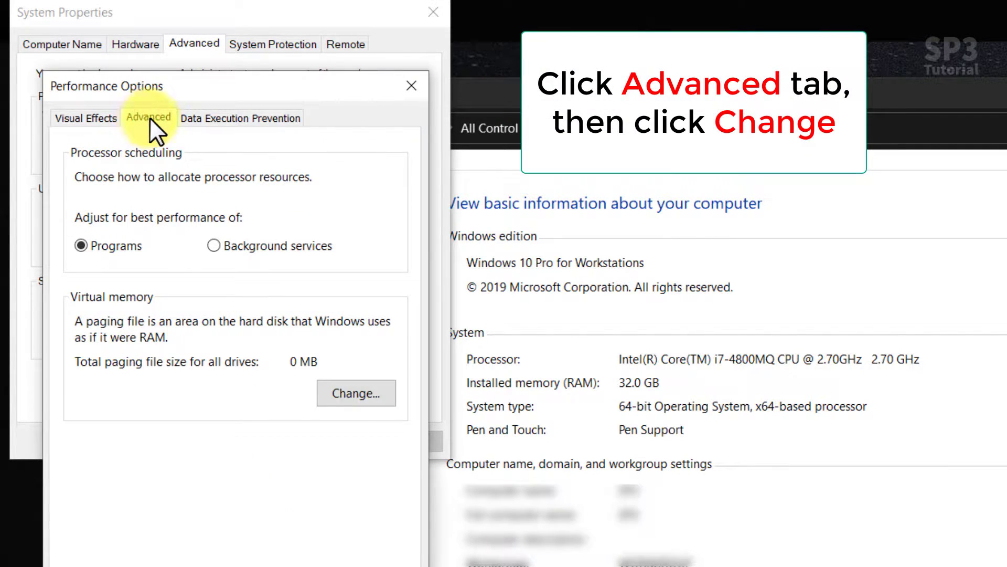
- Give drive C: a custom 55000 MB paging file size
{"action": "left_click", "coordinate": [341, 398]}
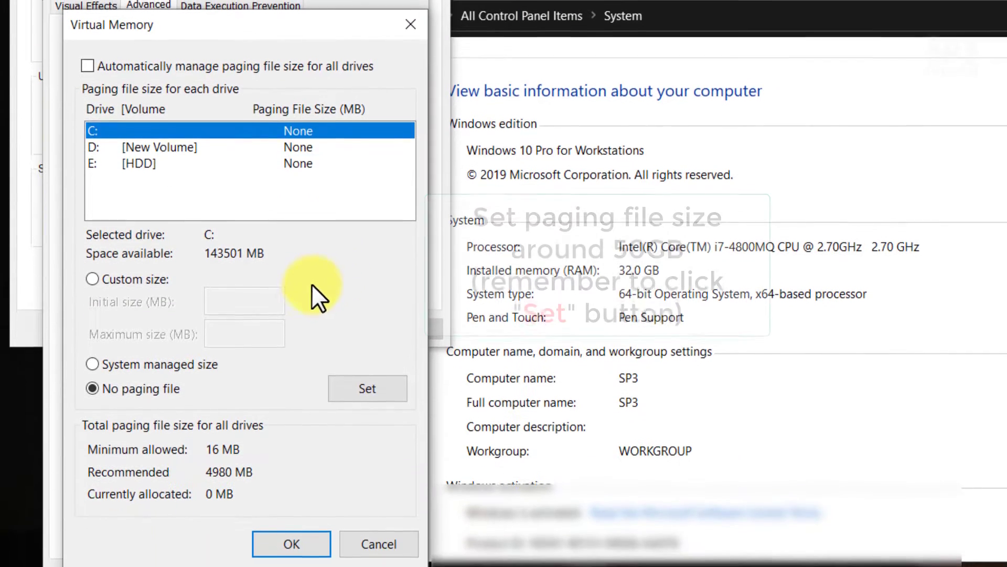
{"action": "left_click", "coordinate": [149, 278]}
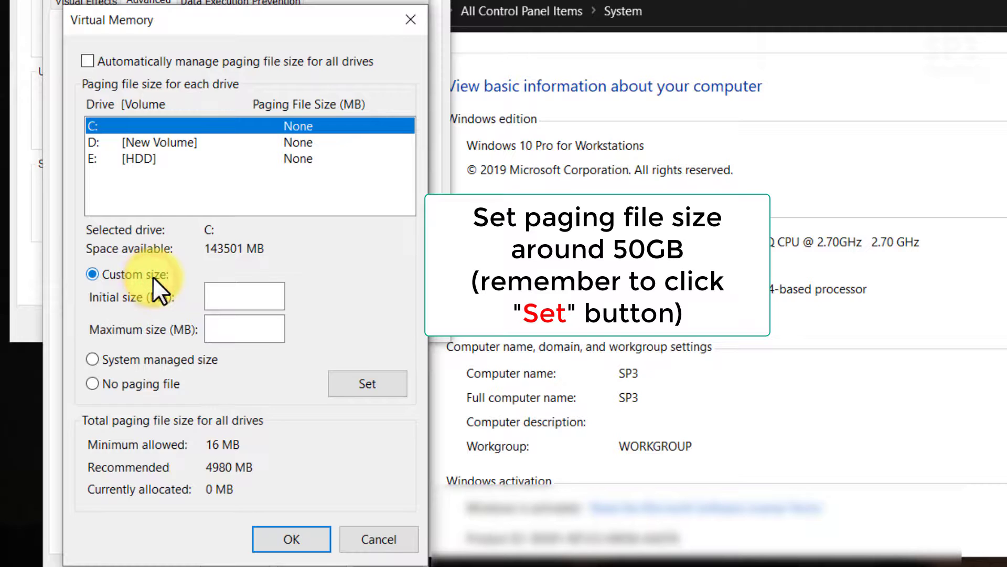
{"action": "left_click", "coordinate": [222, 294]}
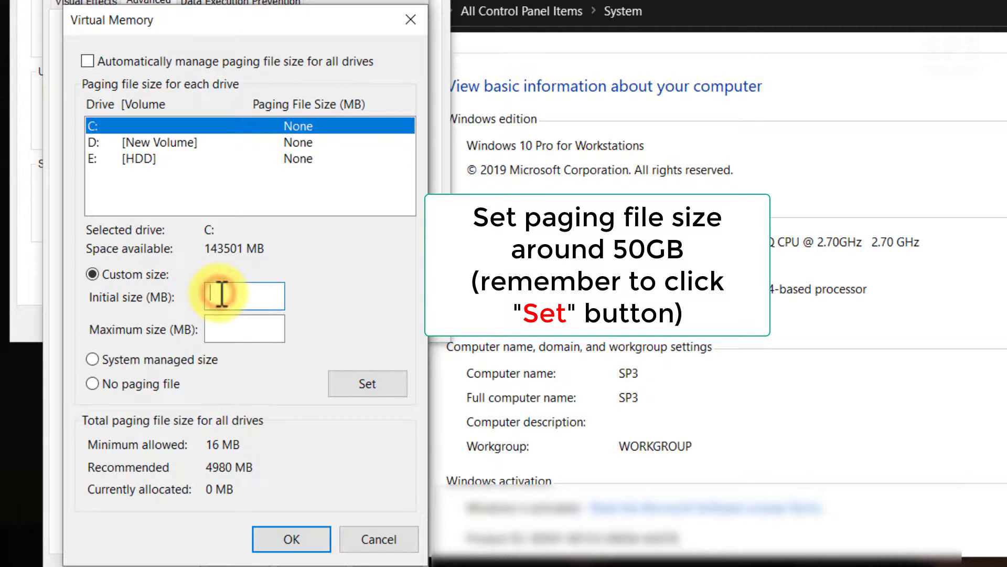
{"action": "type", "text": "55"}
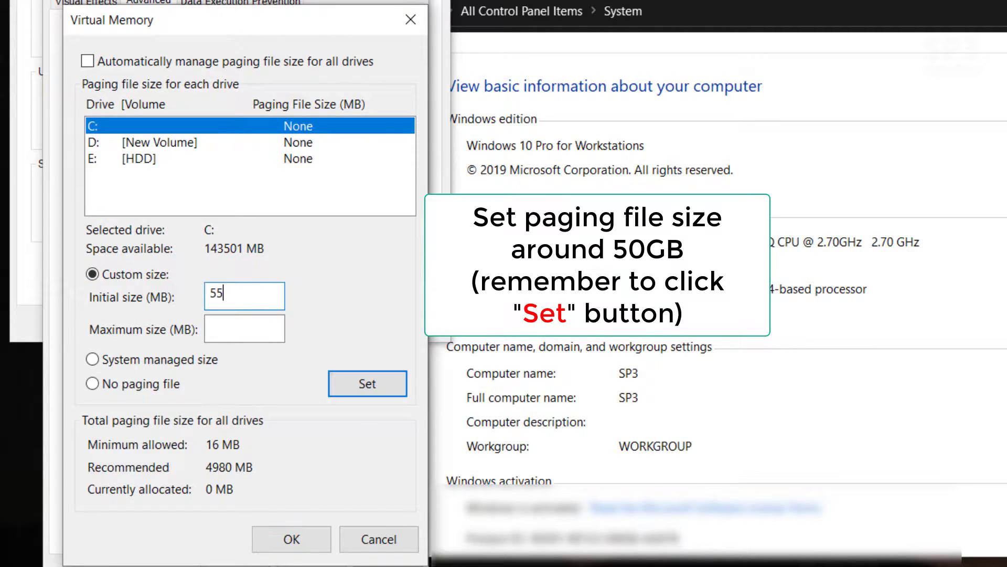
{"action": "type", "text": "00"}
{"action": "key", "text": "Tab"}
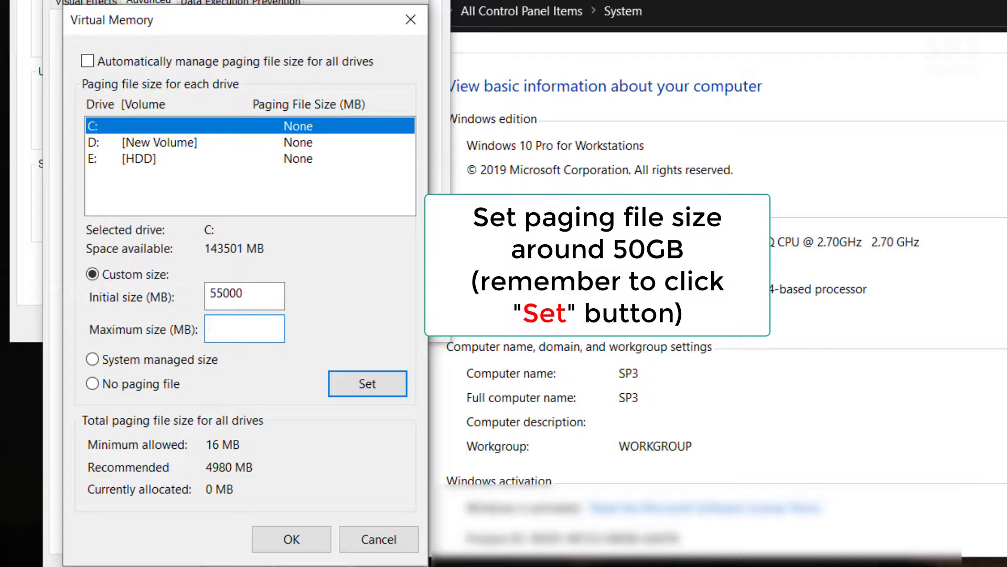
{"action": "type", "text": "55000"}
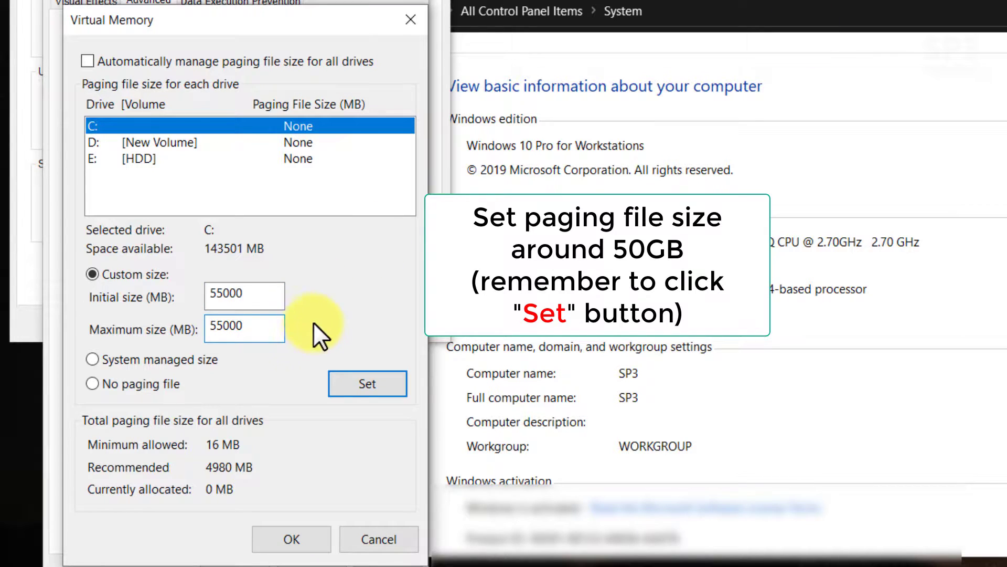
{"action": "left_click", "coordinate": [342, 383]}
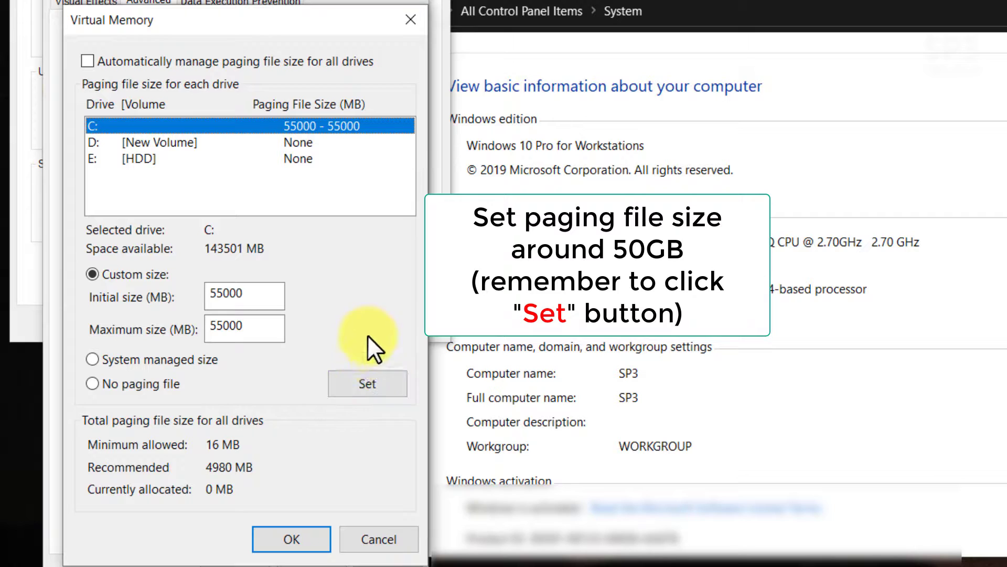
- Give drive D: [New Volume] a custom 55000 MB initial and maximum paging file size
{"action": "left_click", "coordinate": [187, 144]}
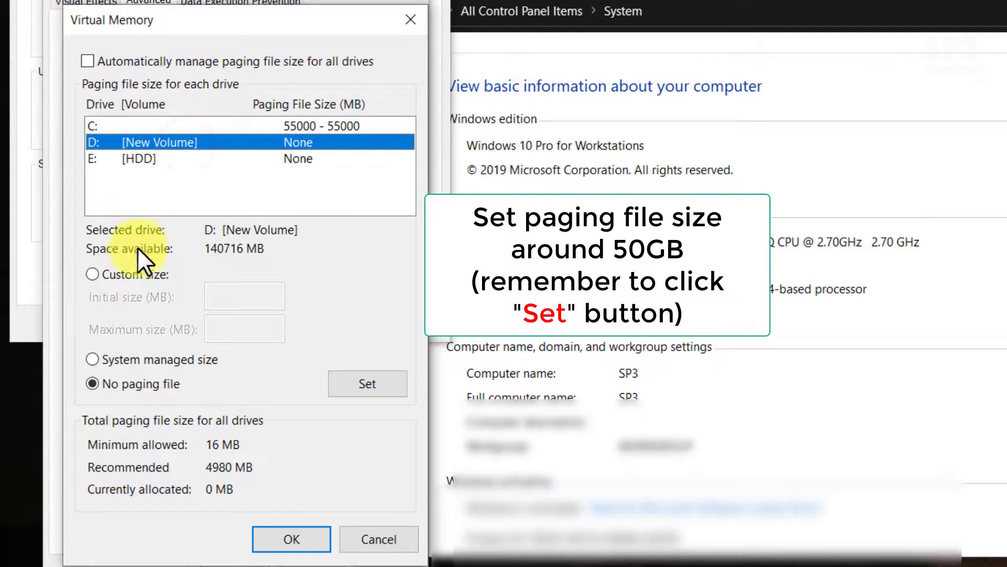
{"action": "left_click", "coordinate": [125, 274]}
{"action": "left_click", "coordinate": [222, 290]}
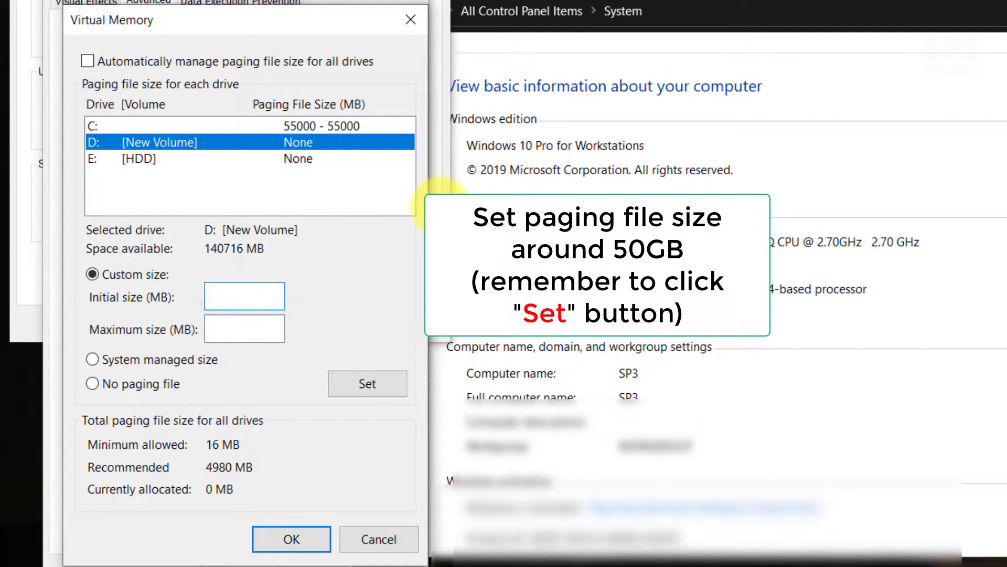
{"action": "type", "text": "55000"}
{"action": "key", "text": "Tab"}
{"action": "type", "text": "5500"}
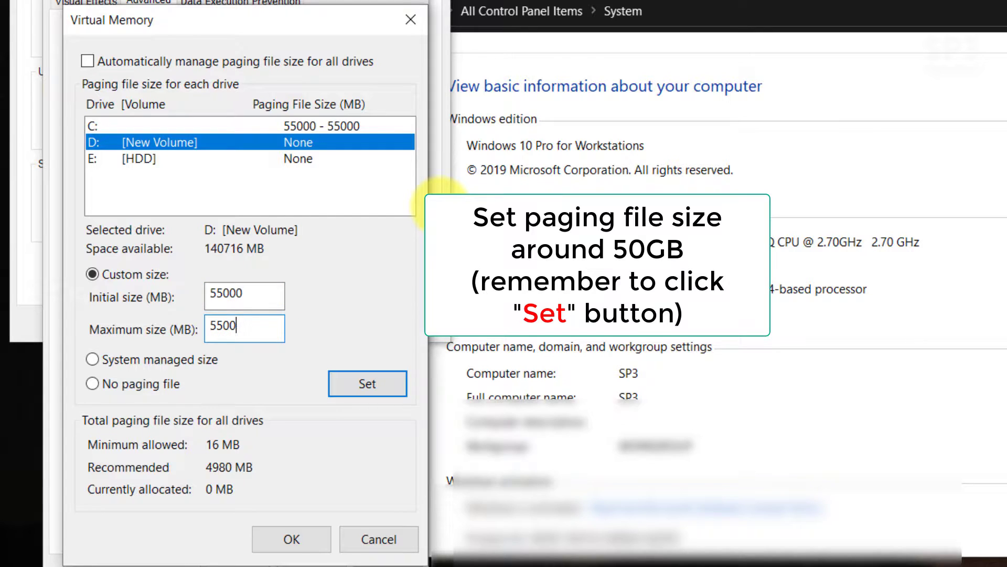
{"action": "type", "text": "0"}
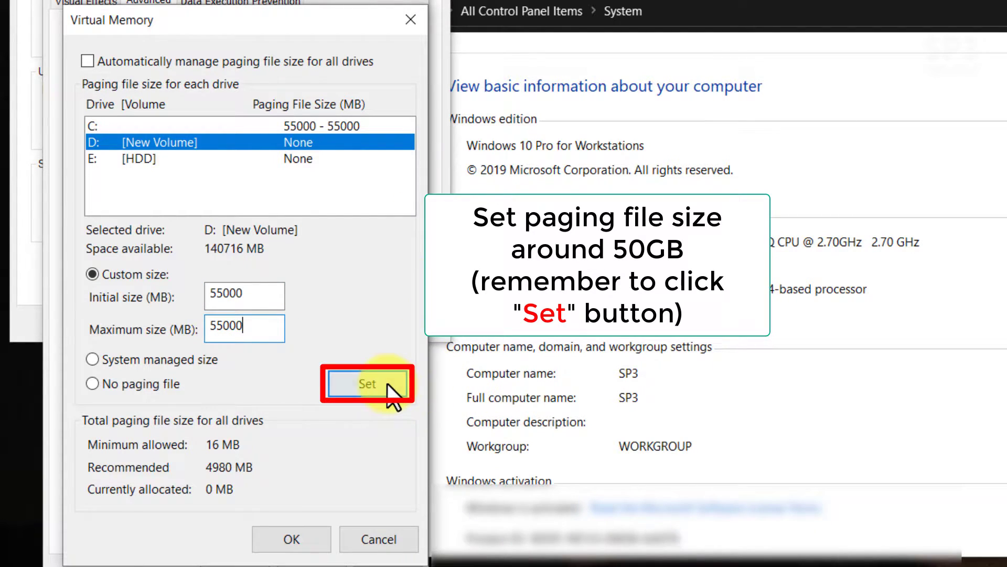
{"action": "left_click", "coordinate": [387, 383]}
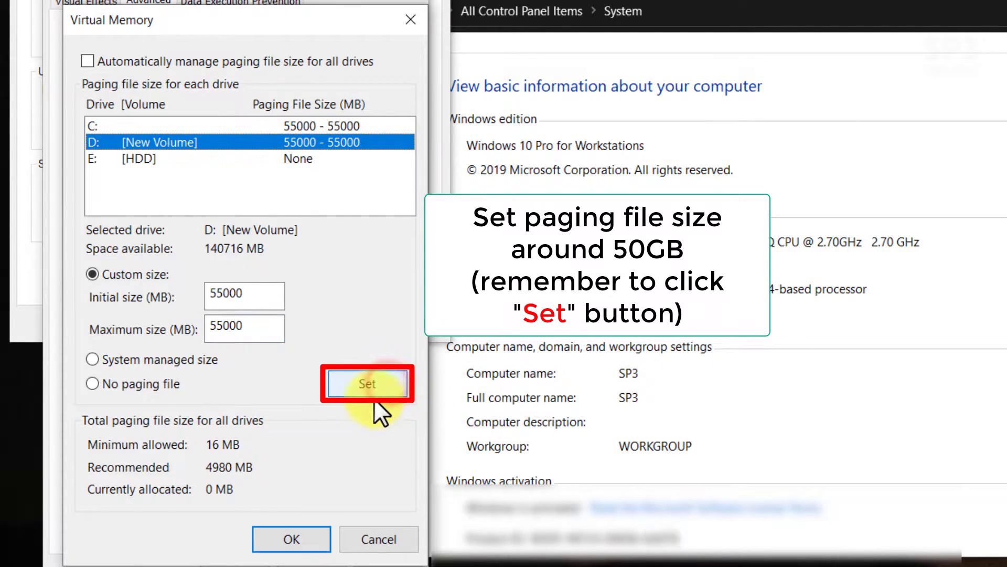
- Apply the 110000 MB paging total and close Virtual Memory, Performance Options and System Properties
{"action": "left_click", "coordinate": [336, 386]}
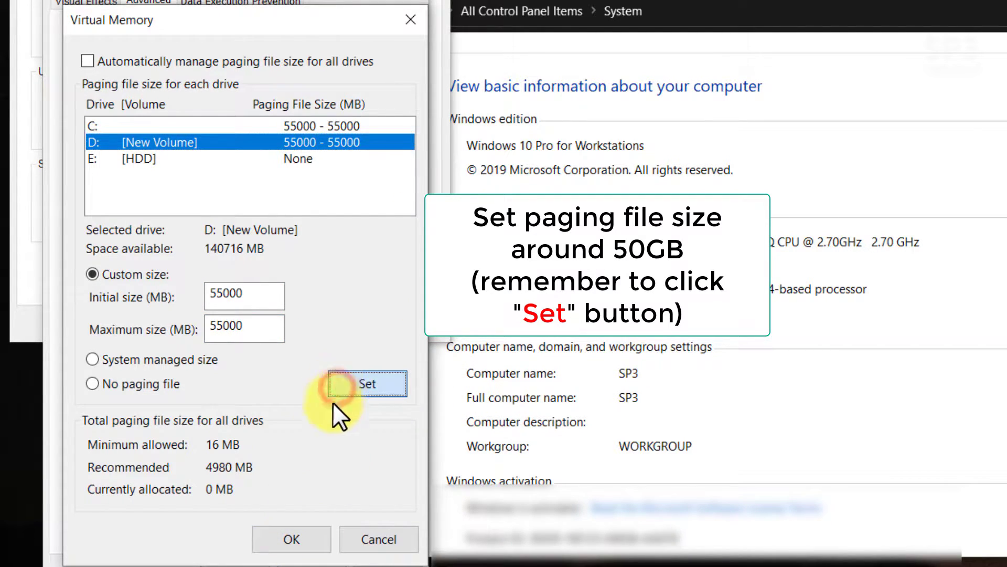
{"action": "left_click", "coordinate": [278, 529]}
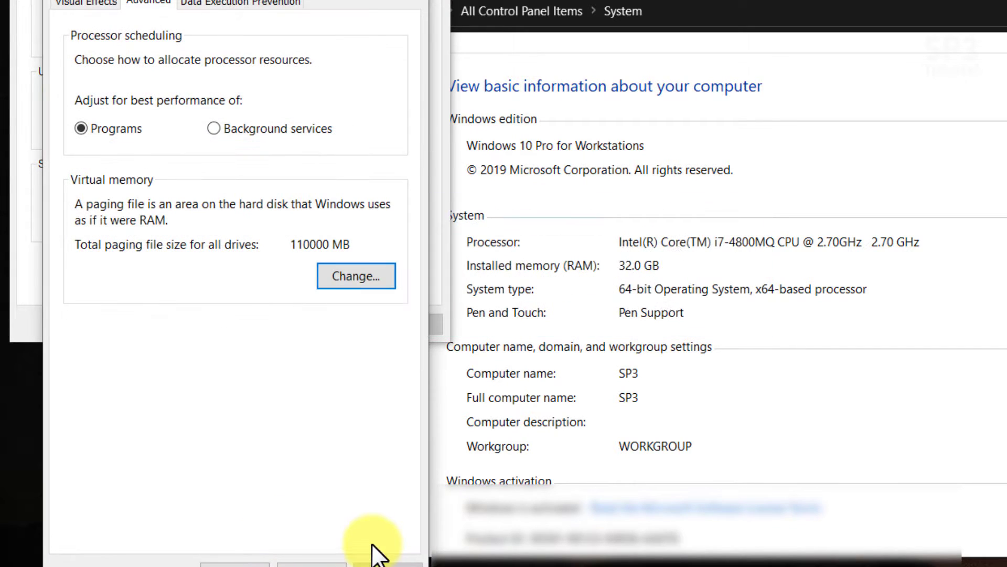
{"action": "left_click", "coordinate": [241, 529]}
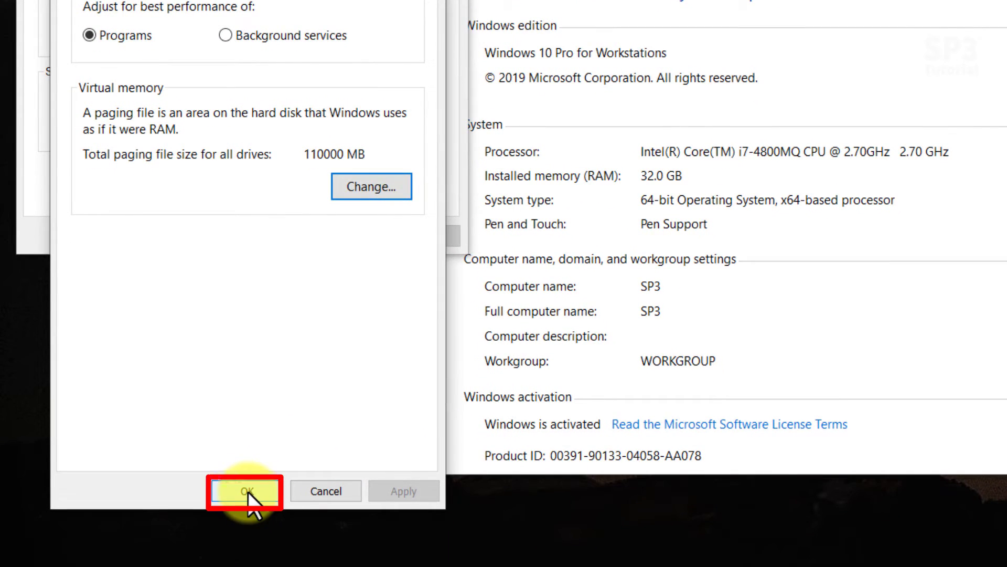
{"action": "left_click", "coordinate": [233, 237]}
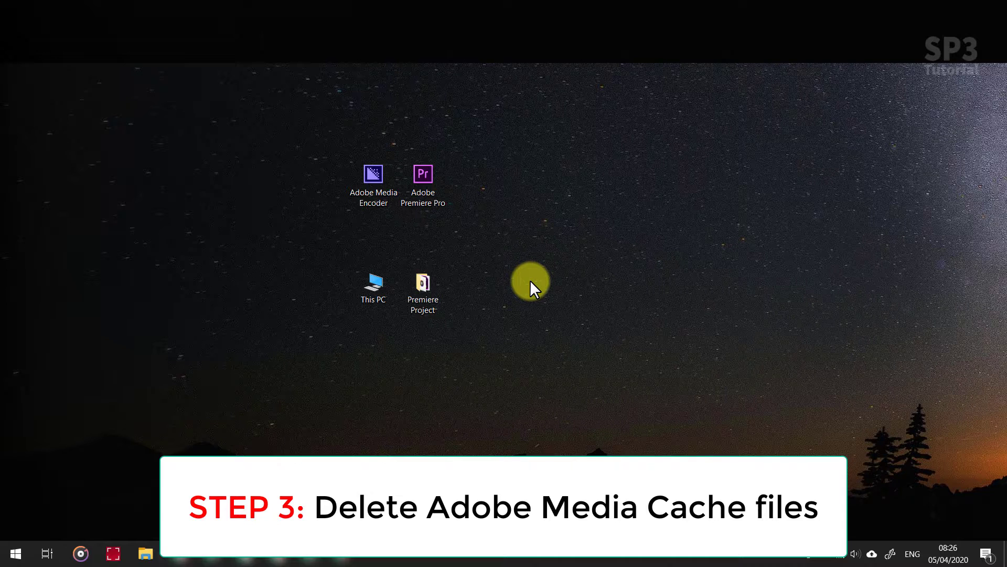
- Search 'run' from the Start menu and launch the Run dialog
{"action": "key", "text": "super"}
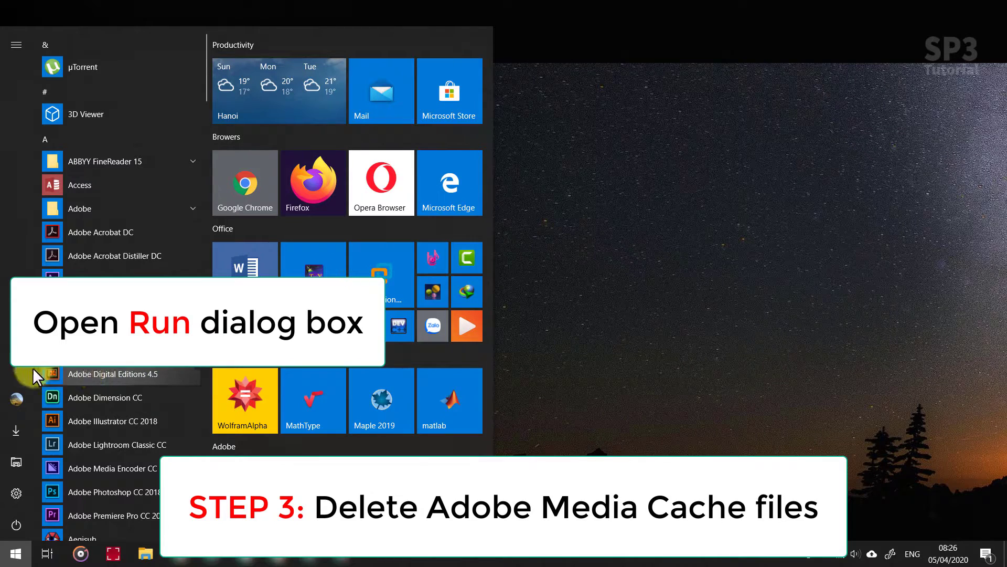
{"action": "type", "text": "run"}
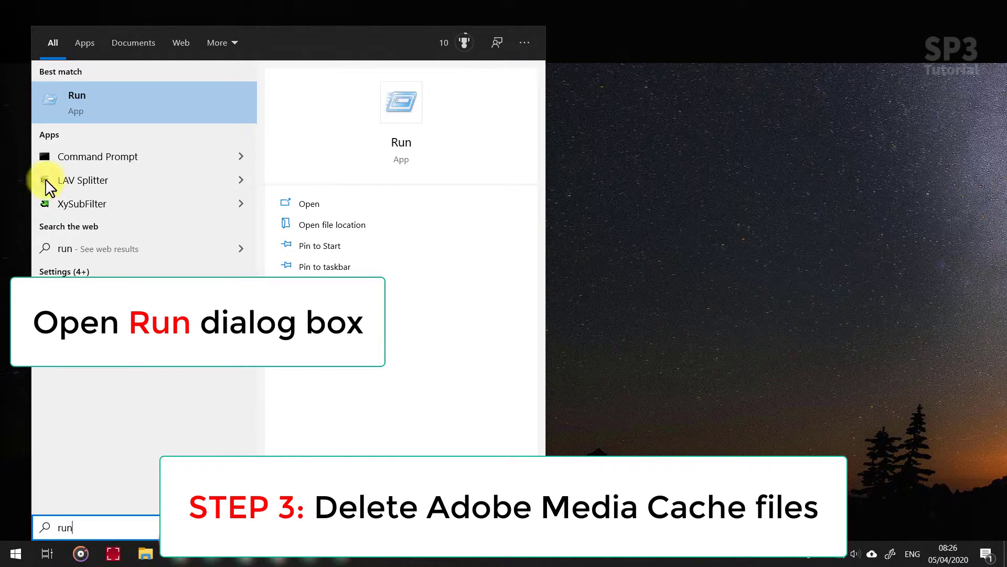
{"action": "left_click", "coordinate": [83, 108]}
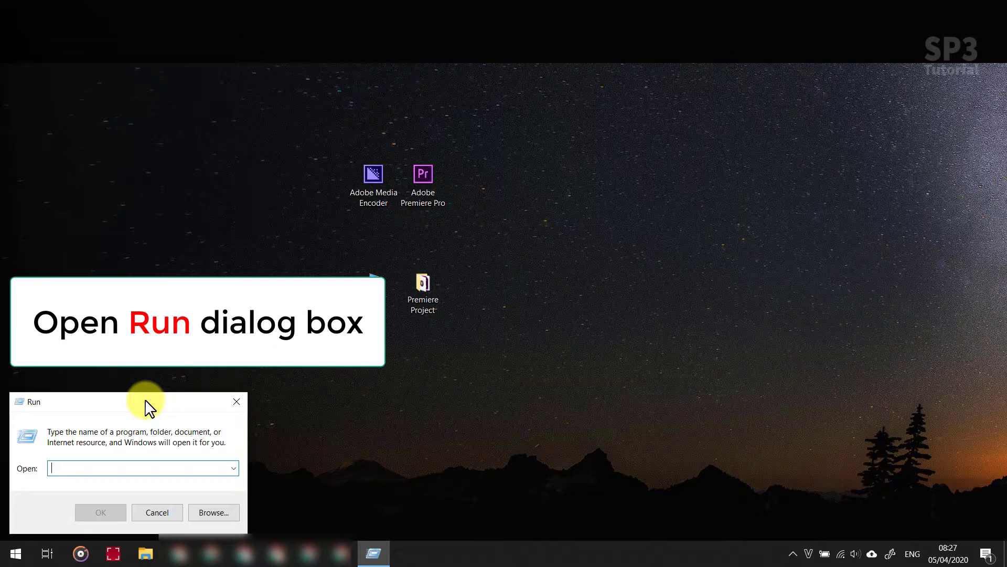
- Open C:\Users\<username>\AppData\Roaming\Adobe from the Run dialog
{"action": "left_click_drag", "start_coordinate": [146, 400], "coordinate": [577, 185]}
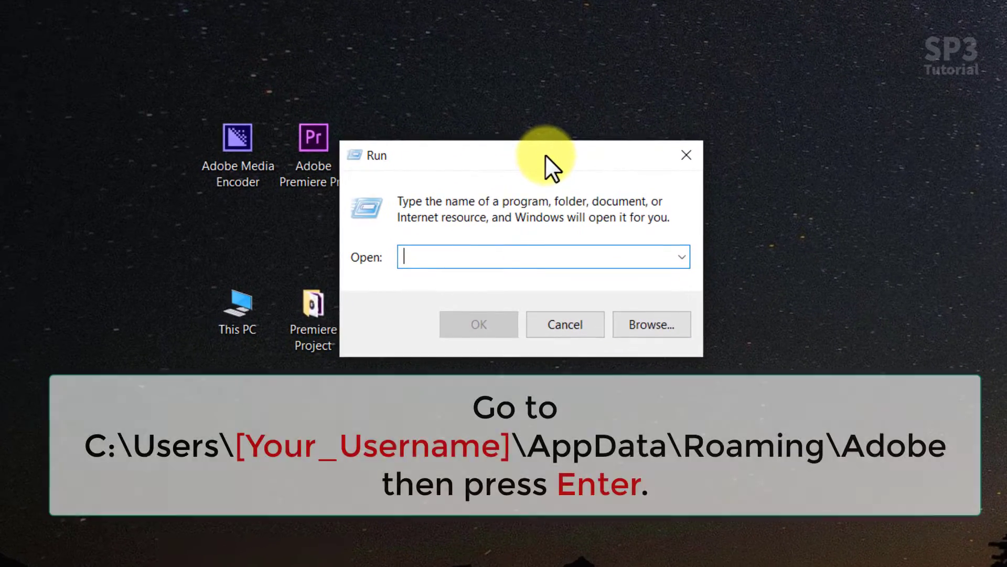
{"action": "type", "text": "C:\\"}
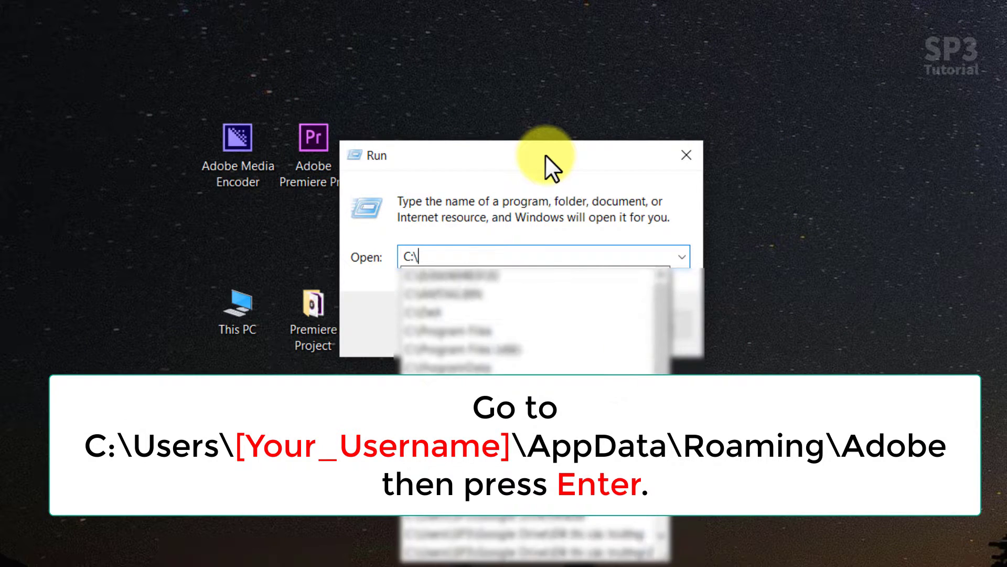
{"action": "type", "text": "Use"}
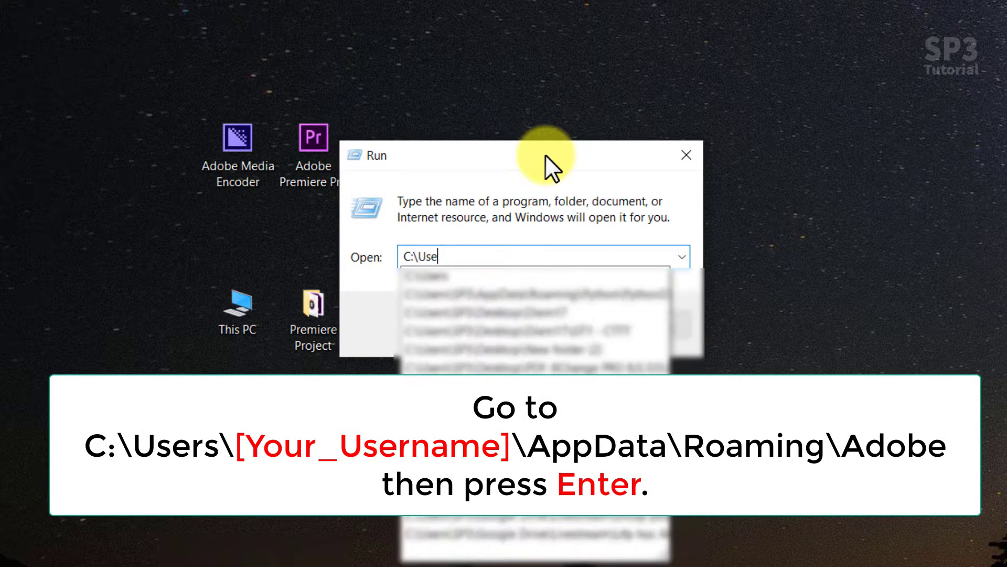
{"action": "type", "text": "rs\\"}
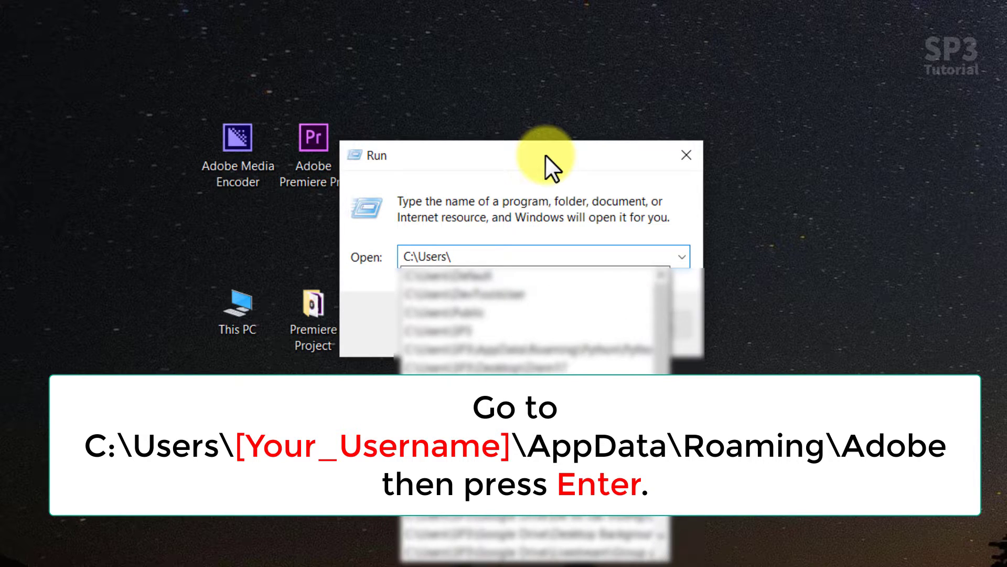
{"action": "type", "text": "SP3"}
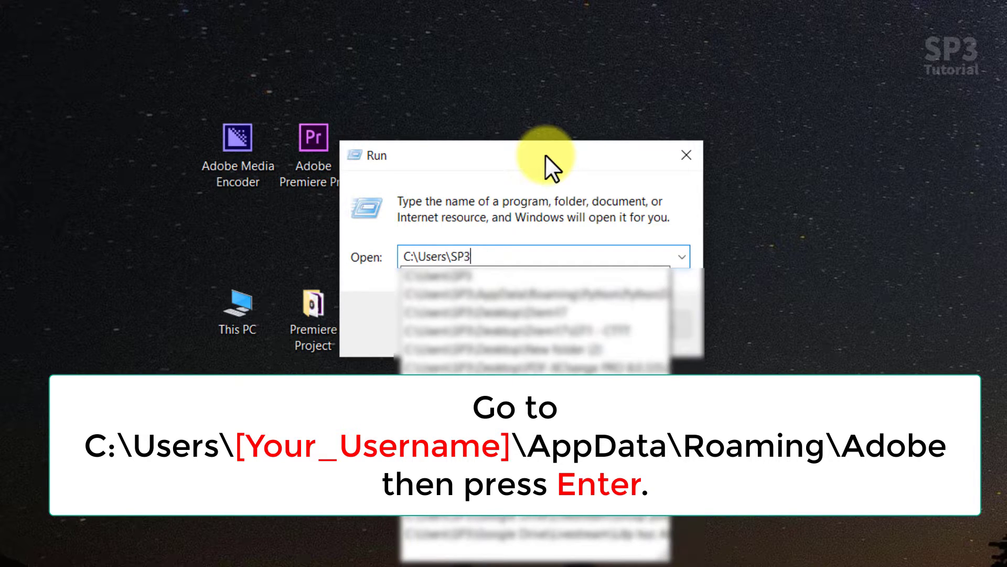
{"action": "type", "text": "\\AppDat"}
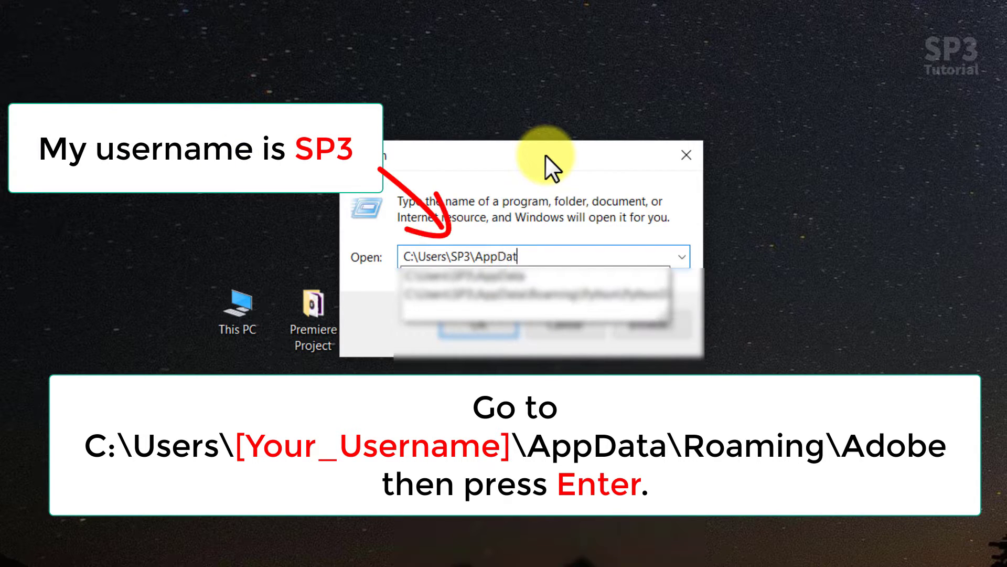
{"action": "type", "text": "a\\Roaming\\Adobe"}
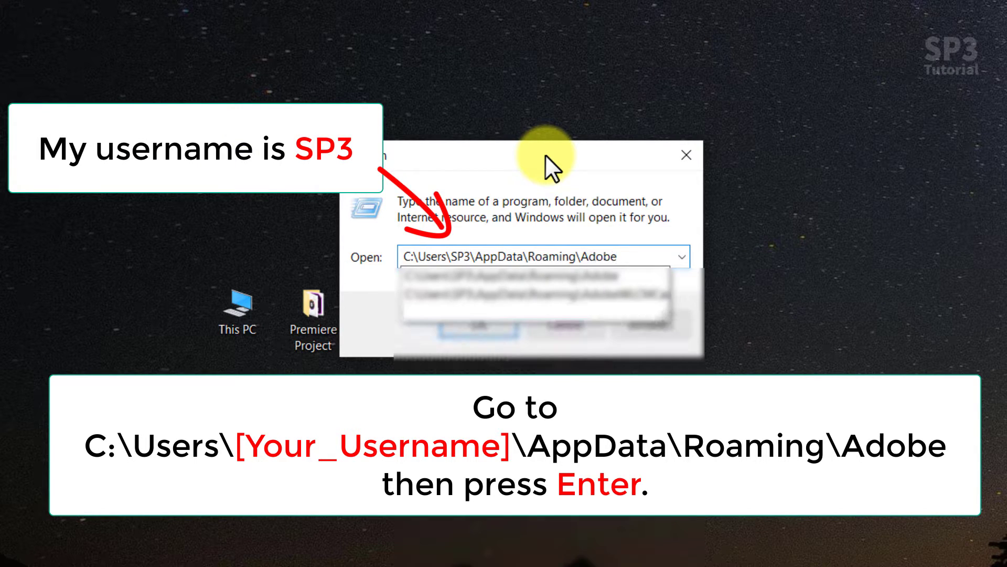
{"action": "key", "text": "Return"}
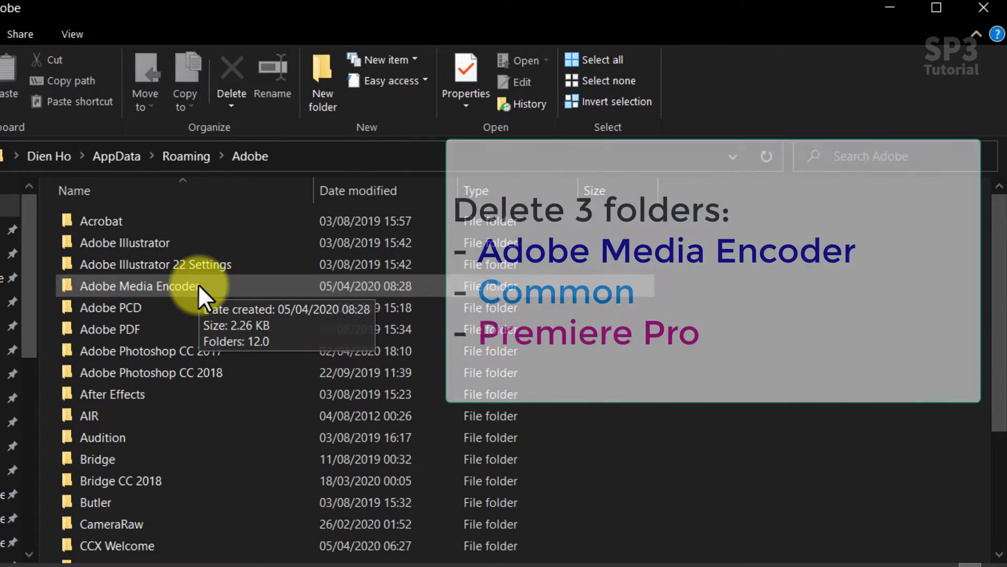
- Send the Adobe Media Encoder, Common and Premiere Pro folders to the Recycle Bin
{"action": "left_click", "coordinate": [197, 284]}
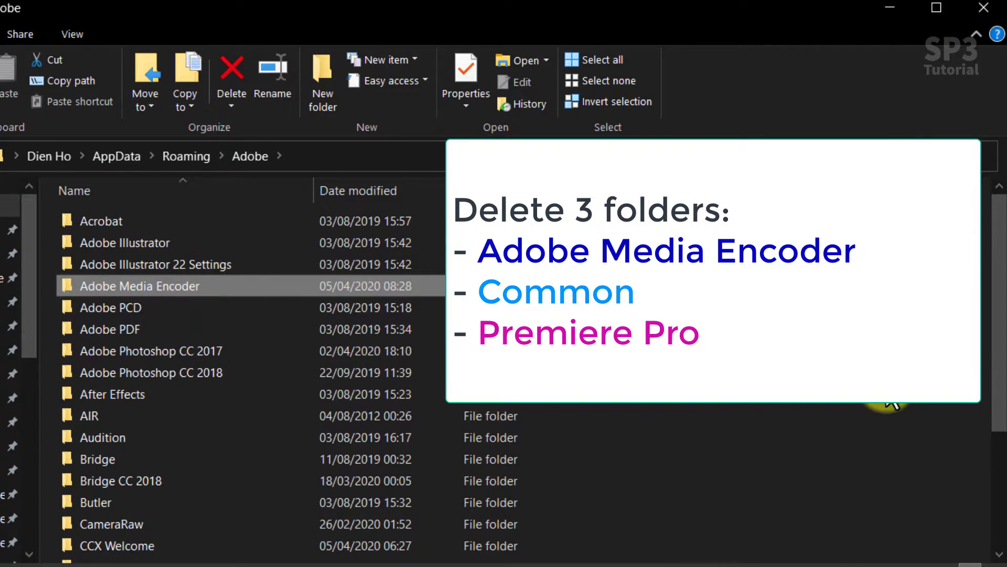
{"action": "left_click_drag", "start_coordinate": [1000, 280], "coordinate": [996, 303]}
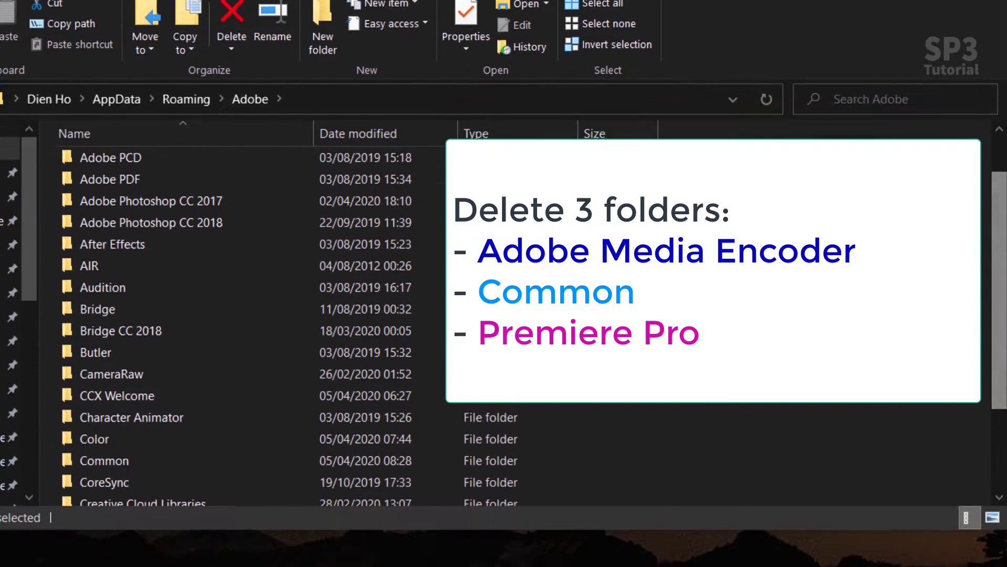
{"action": "left_click", "coordinate": [124, 401], "text": "ctrl"}
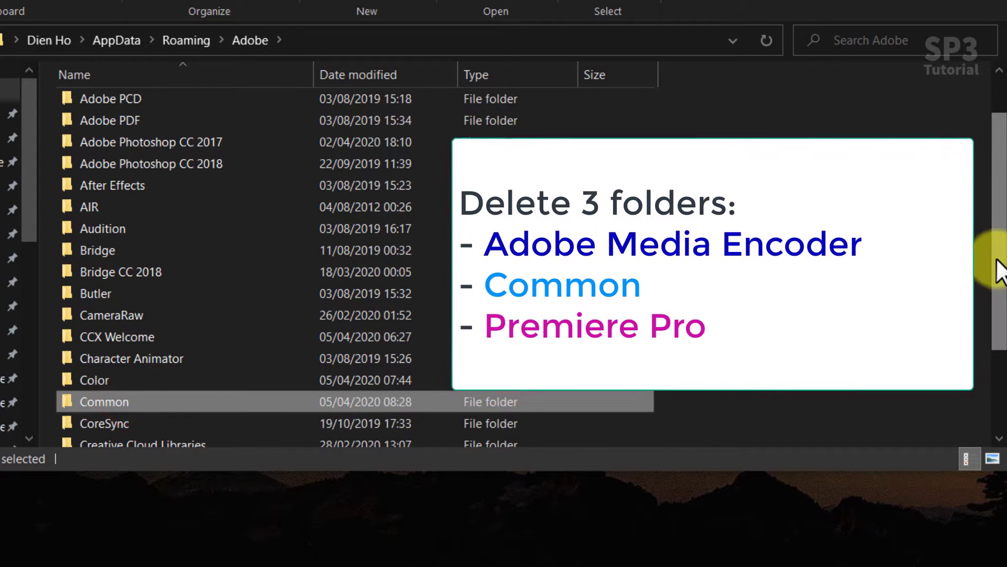
{"action": "left_click_drag", "start_coordinate": [999, 270], "coordinate": [998, 446]}
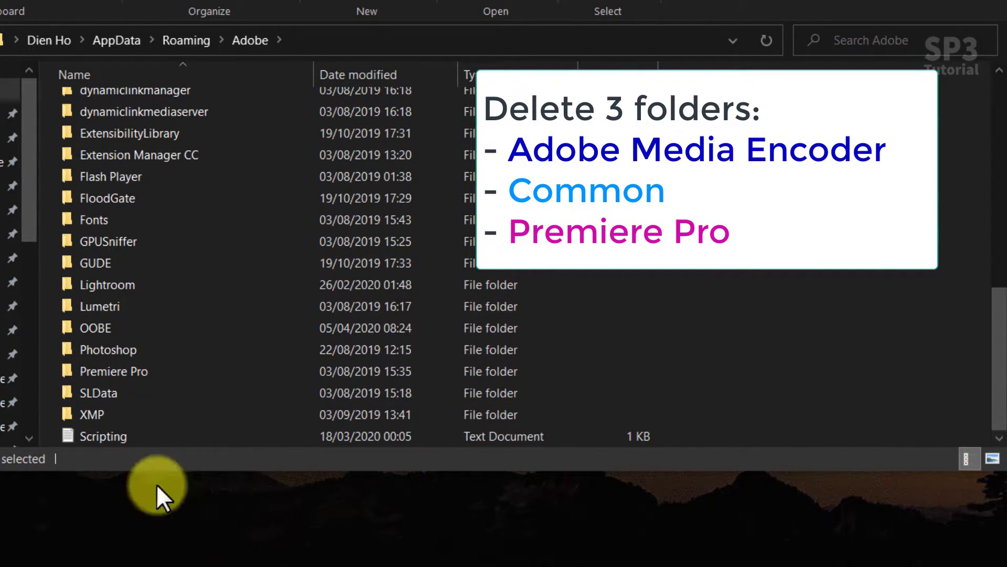
{"action": "left_click", "coordinate": [121, 367], "text": "ctrl"}
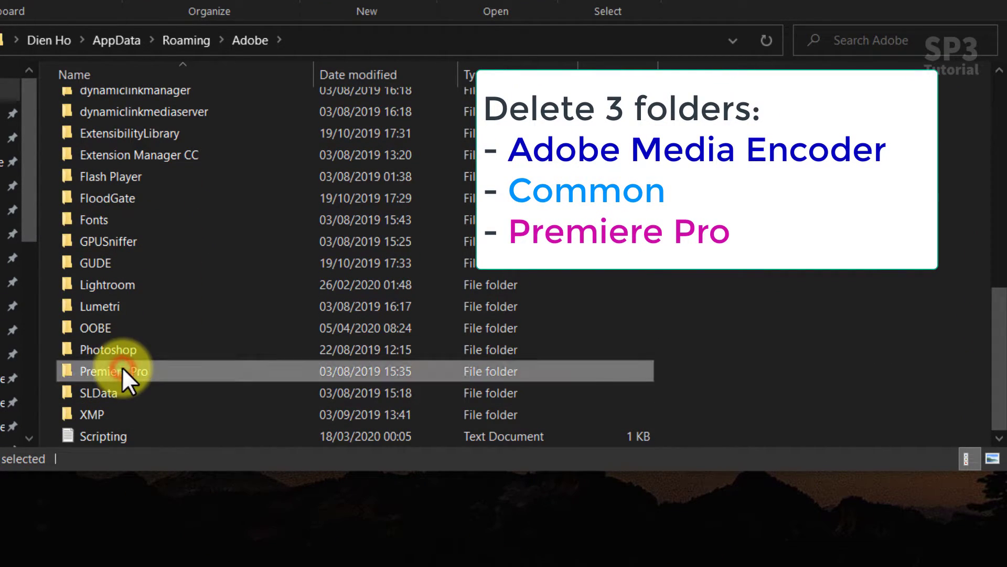
{"action": "right_click", "coordinate": [433, 369]}
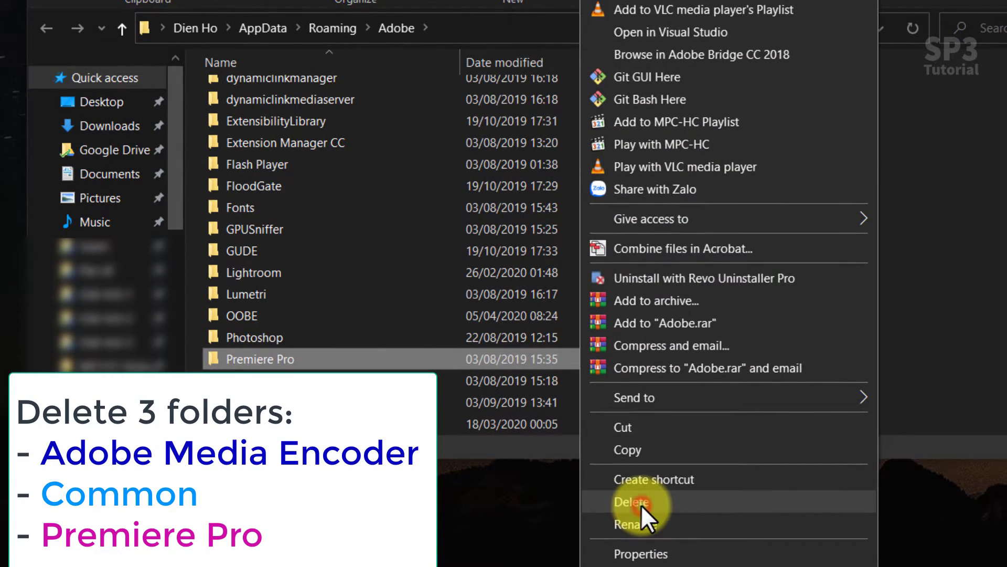
{"action": "left_click", "coordinate": [524, 514]}
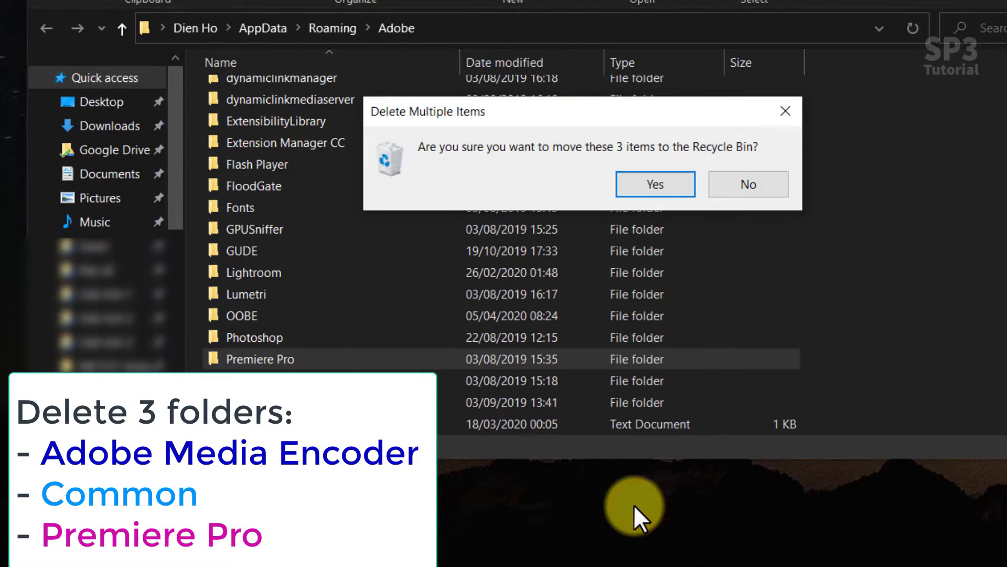
{"action": "left_click", "coordinate": [656, 187]}
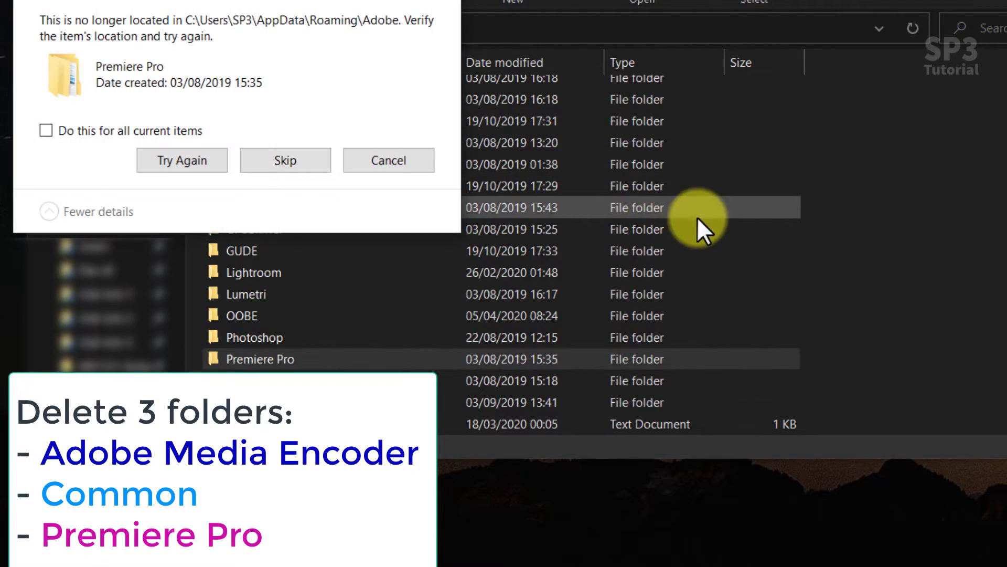
- Skip the missing Premiere Pro item in the deletion error dialog to finish
{"action": "left_click", "coordinate": [174, 132]}
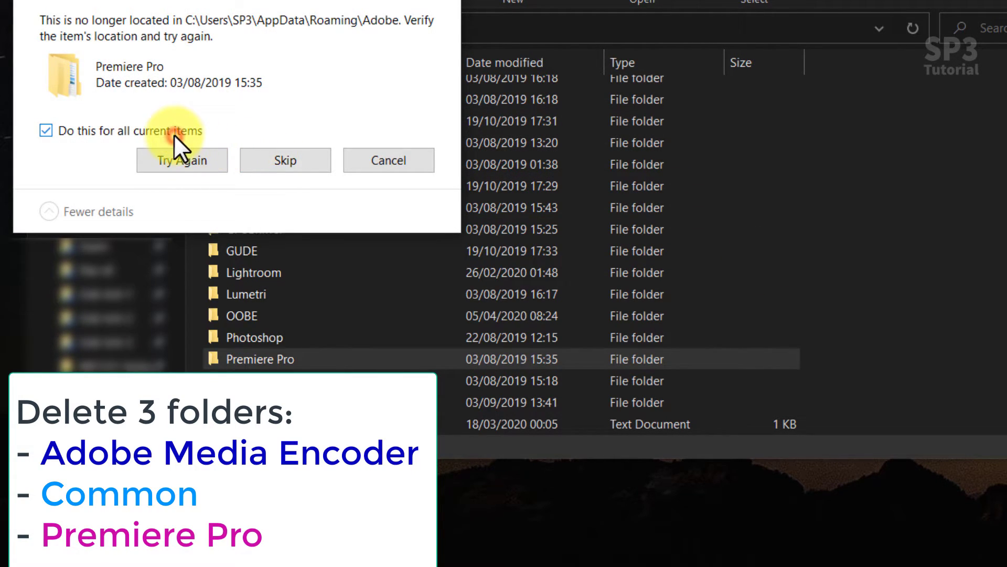
{"action": "left_click", "coordinate": [188, 165]}
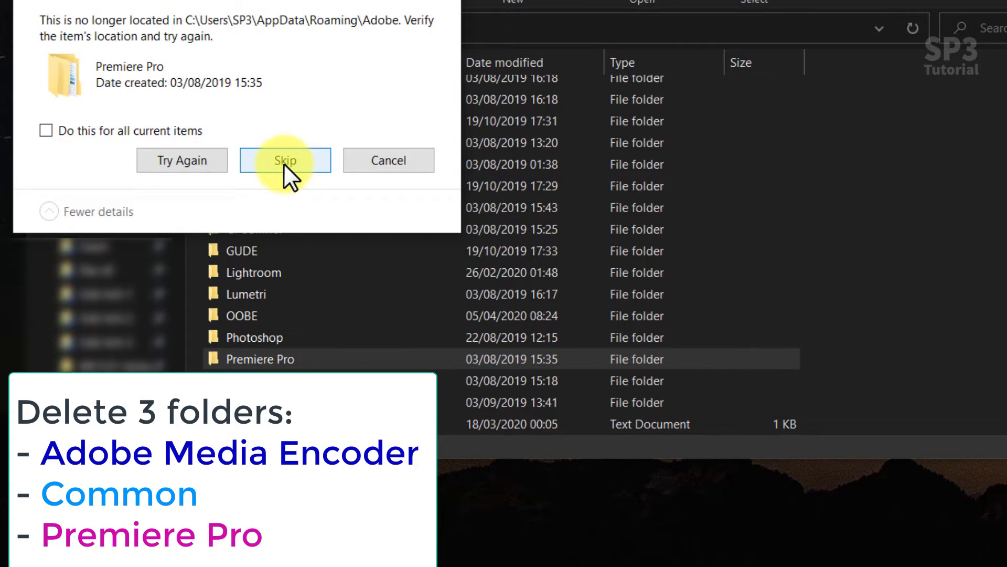
{"action": "left_click", "coordinate": [285, 164]}
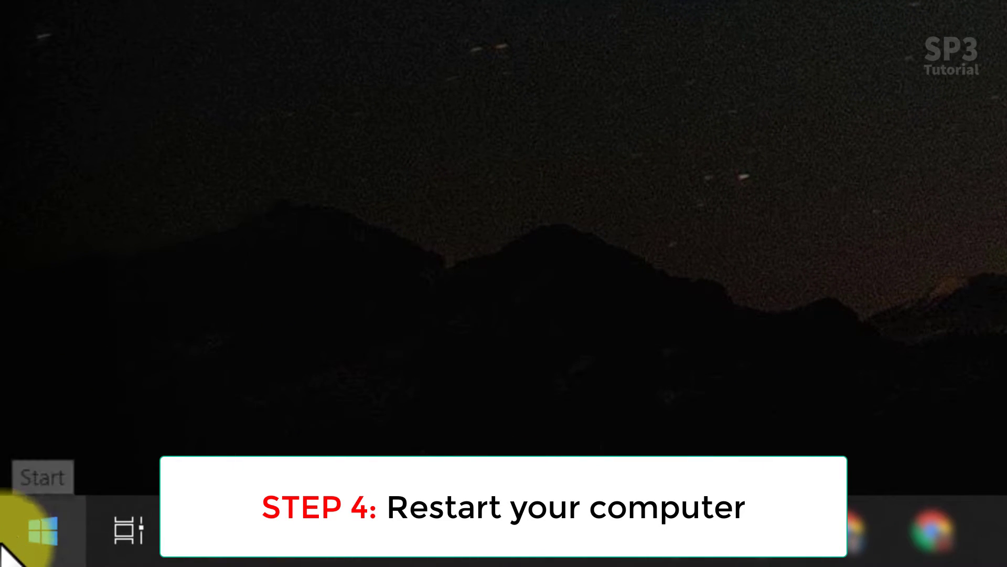
- Restart the computer from the Start menu's power options
{"action": "left_click", "coordinate": [10, 530]}
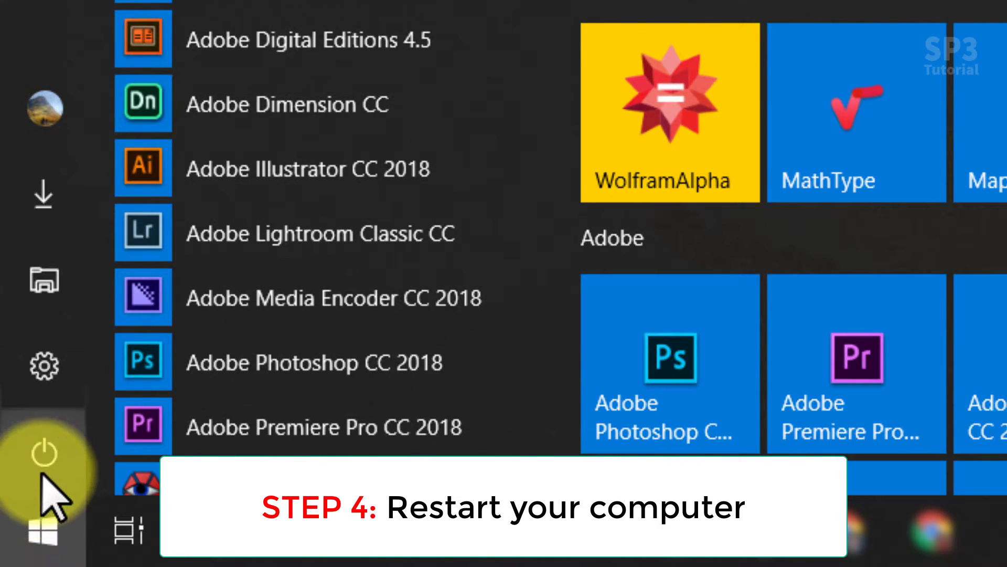
{"action": "mouse_move", "coordinate": [41, 466]}
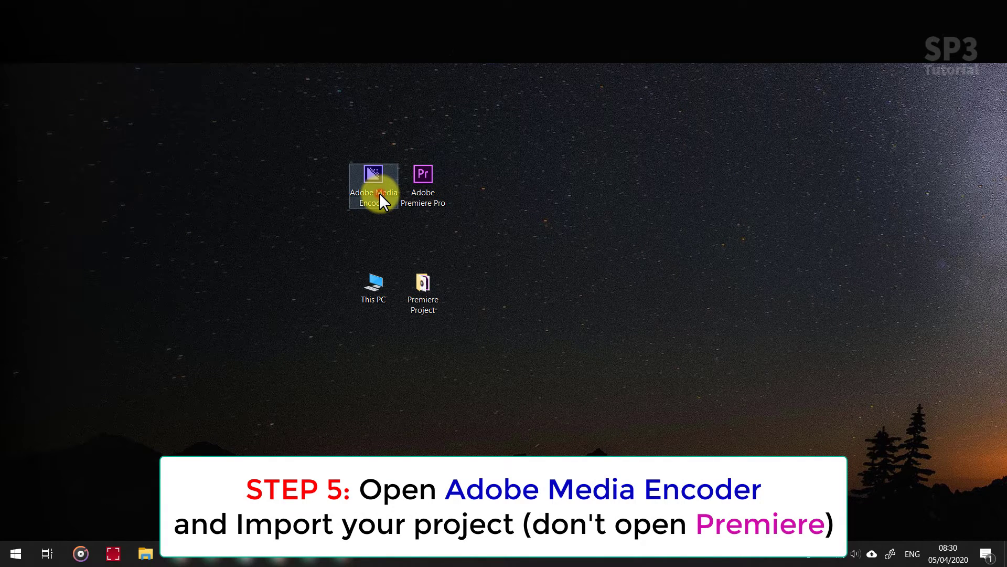
- Launch Media Encoder and drag GT2E02P1.prproj from the Premiere Project folder into its Queue
{"action": "double_click", "coordinate": [379, 193]}
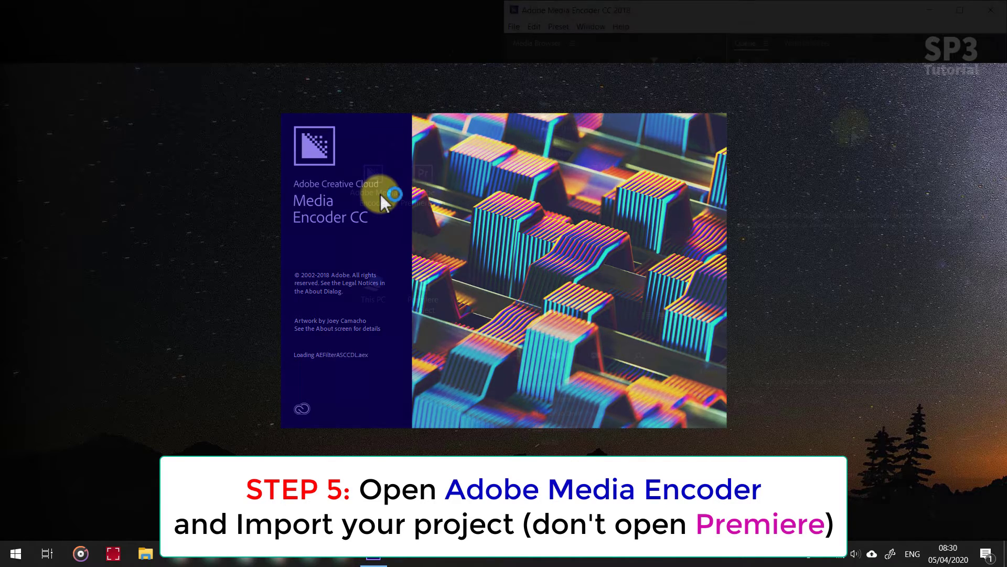
{"action": "left_click", "coordinate": [433, 298]}
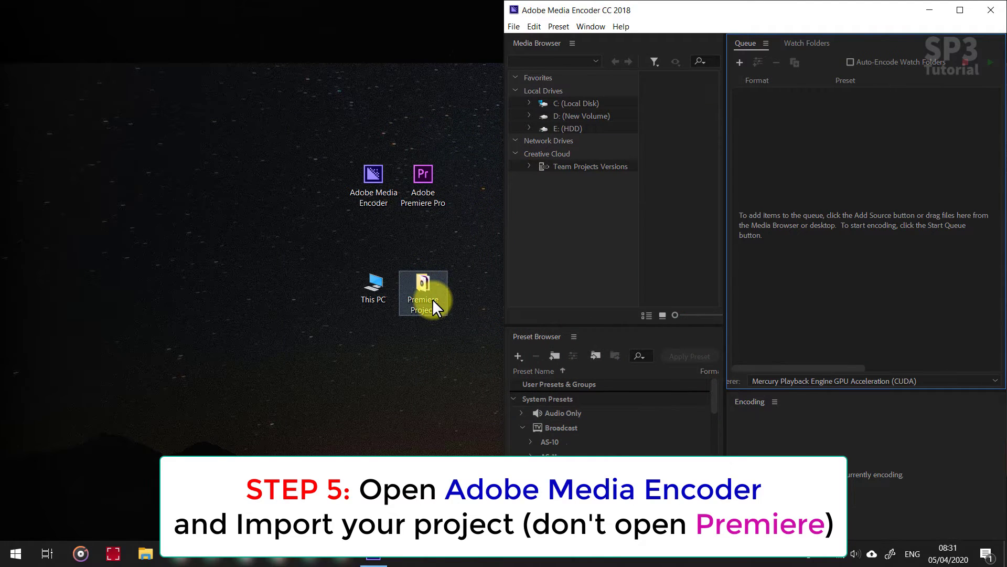
{"action": "double_click", "coordinate": [432, 298]}
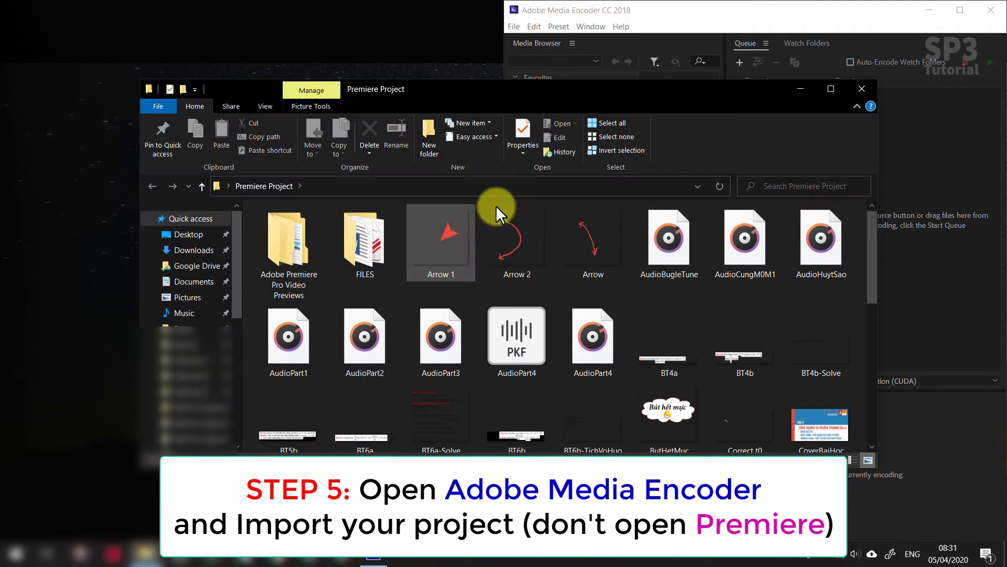
{"action": "left_click_drag", "start_coordinate": [537, 88], "coordinate": [1, 151]}
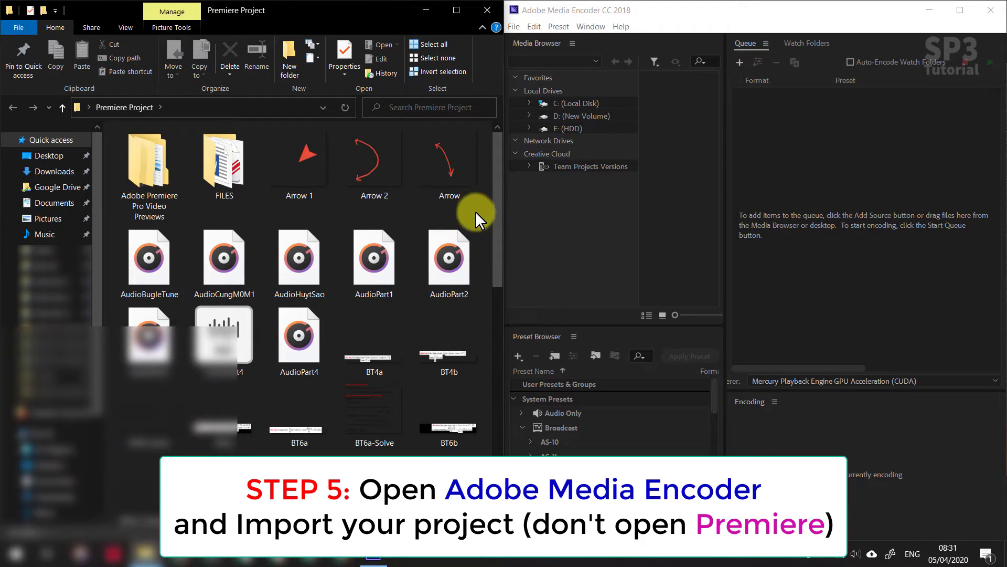
{"action": "left_click_drag", "start_coordinate": [494, 195], "coordinate": [501, 331]}
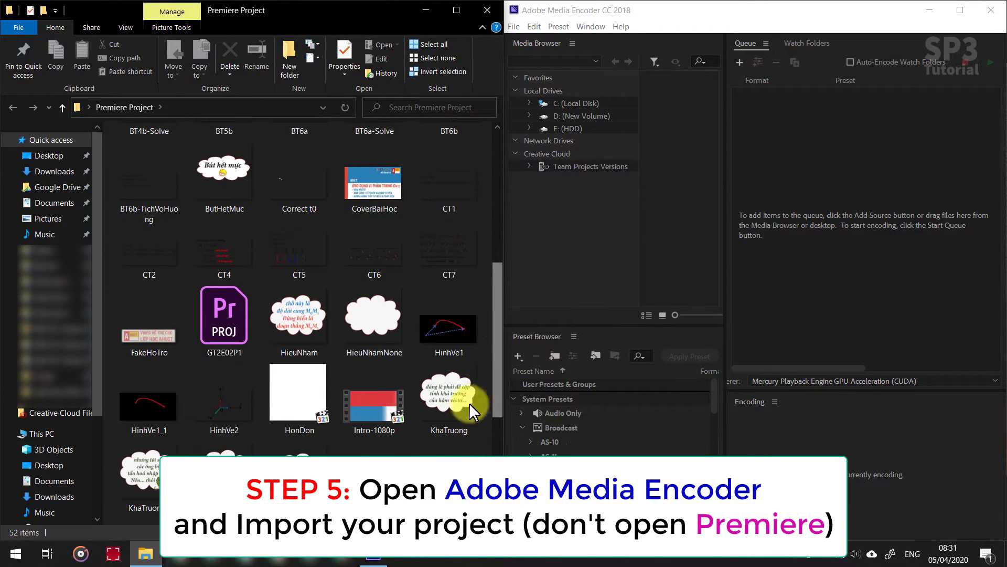
{"action": "left_click", "coordinate": [221, 338]}
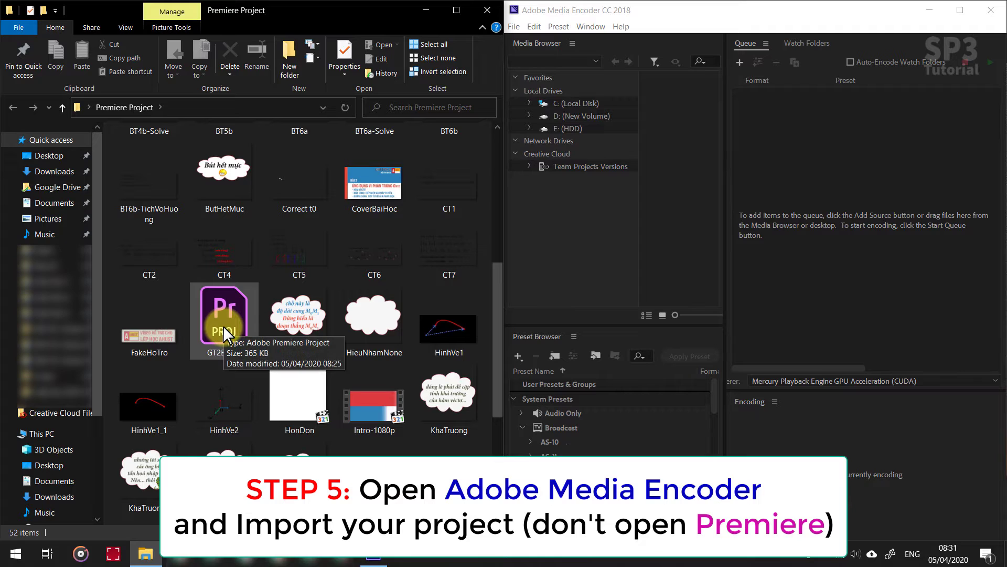
{"action": "mouse_move", "coordinate": [222, 325]}
{"action": "left_mouse_down"}
{"action": "mouse_move", "coordinate": [648, 370]}
{"action": "mouse_move", "coordinate": [820, 233]}
{"action": "left_mouse_up"}
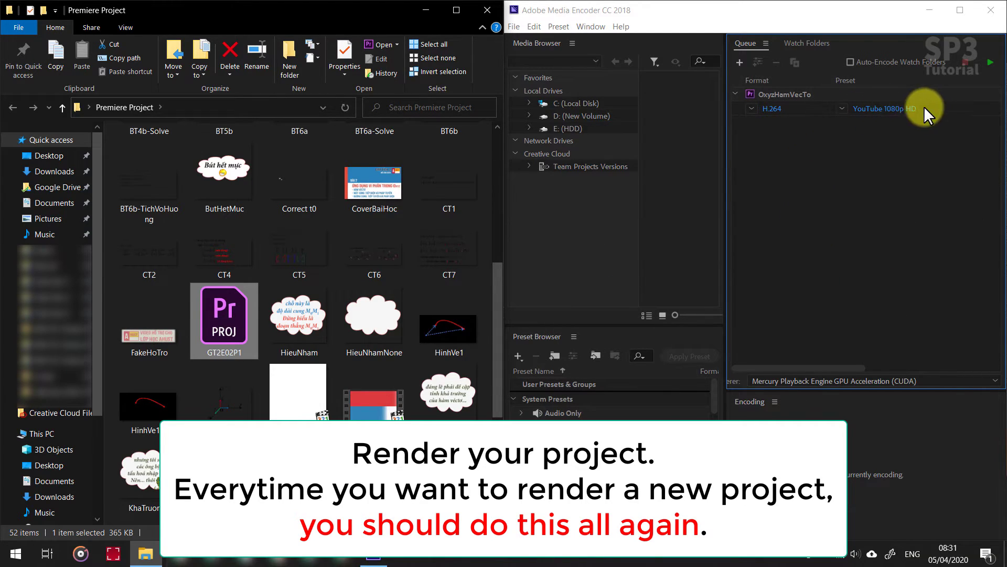
- Start the queue, rendering OxyzHamVecTo to H.264 with the YouTube 1080p HD preset
{"action": "left_click", "coordinate": [990, 68]}
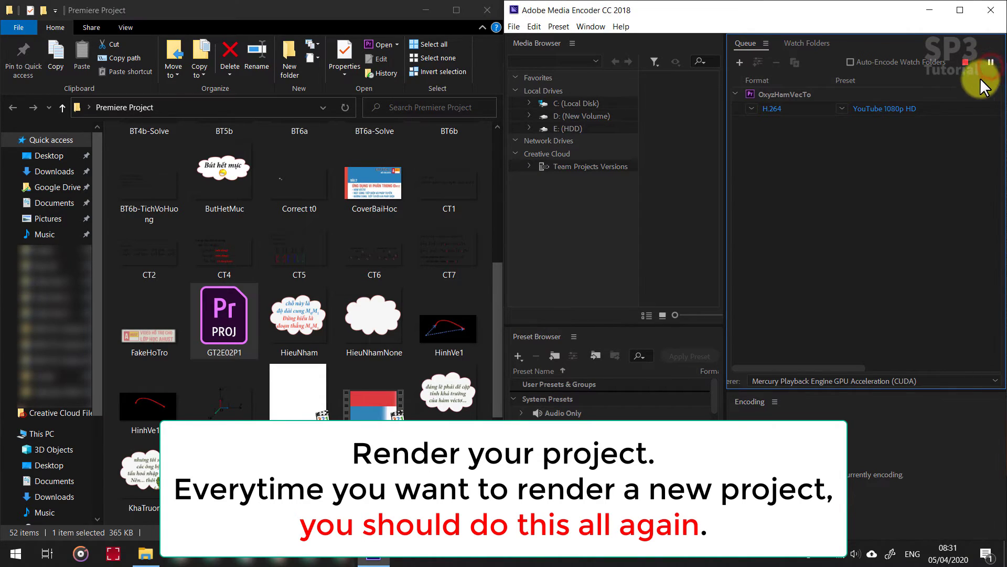